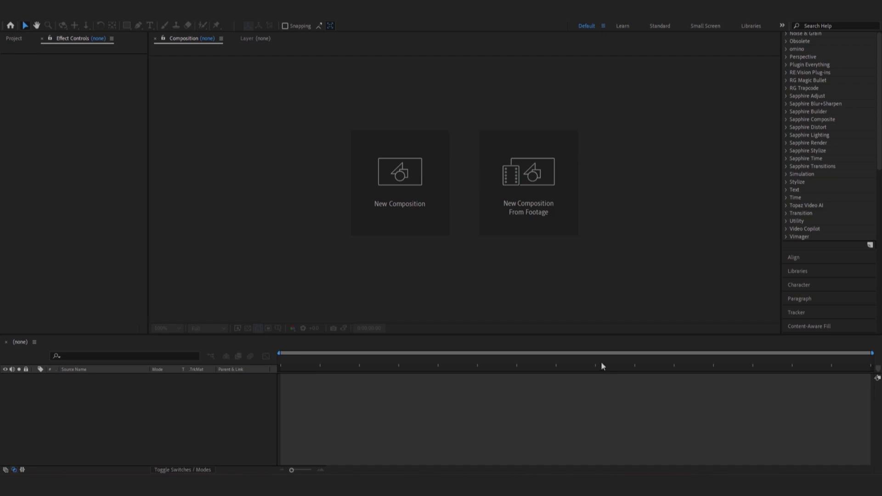
# Create a composition named "3d text" at 1080 x 1150 px, 30 frames per second and 5 seconds long.
pyautogui.click(395, 200)
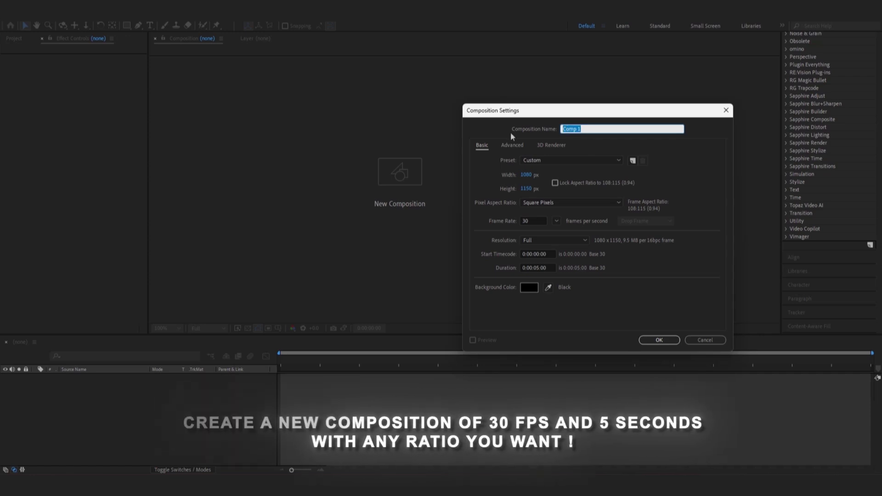
pyautogui.write('3d')
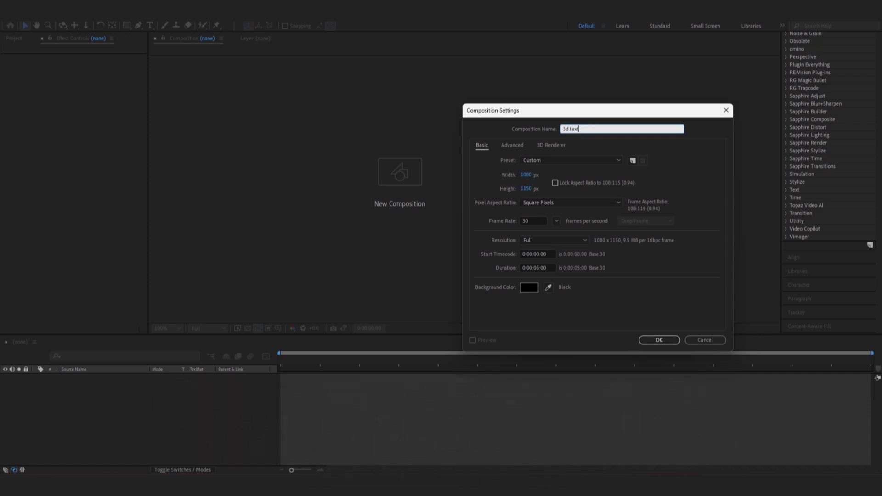
pyautogui.write(' text')
pyautogui.click(527, 175)
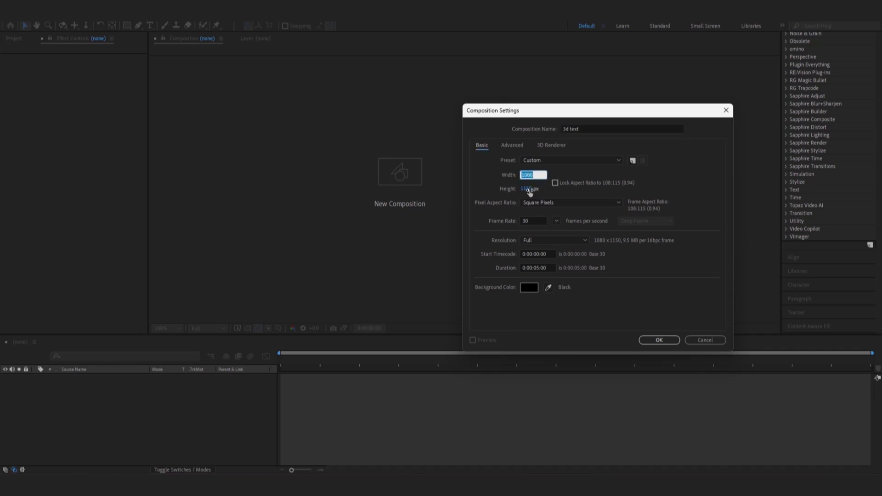
pyautogui.click(556, 221)
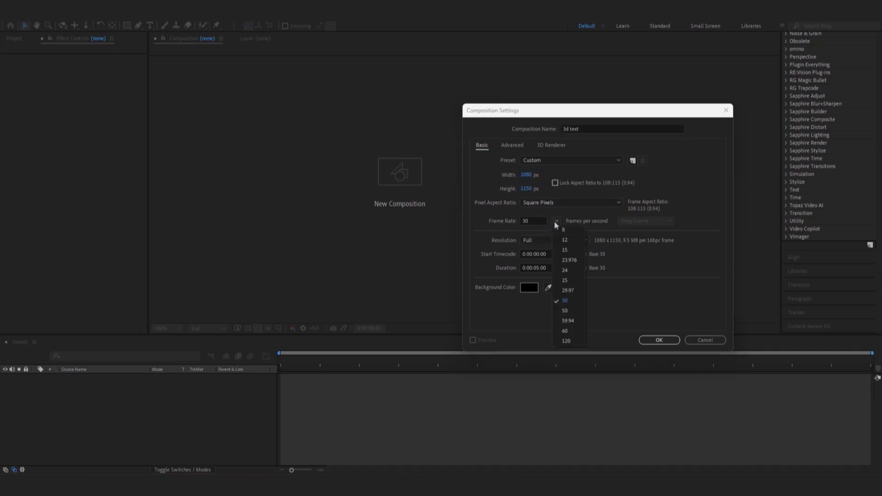
pyautogui.click(565, 301)
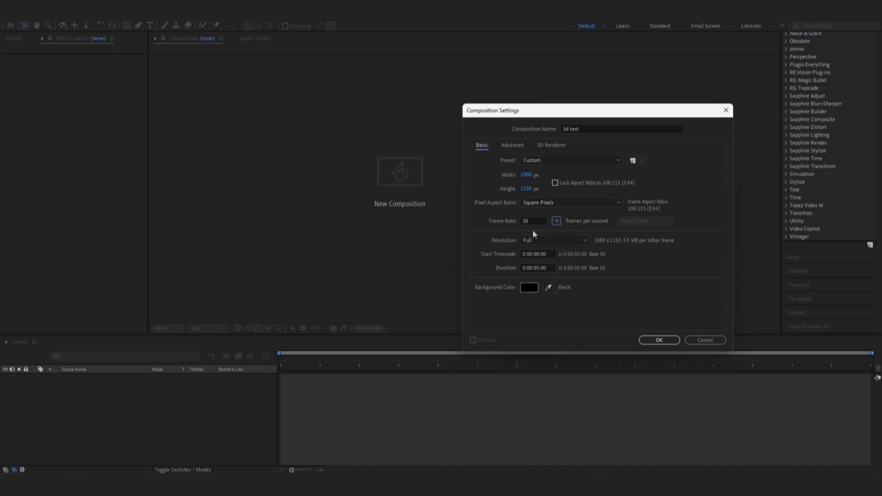
pyautogui.click(660, 340)
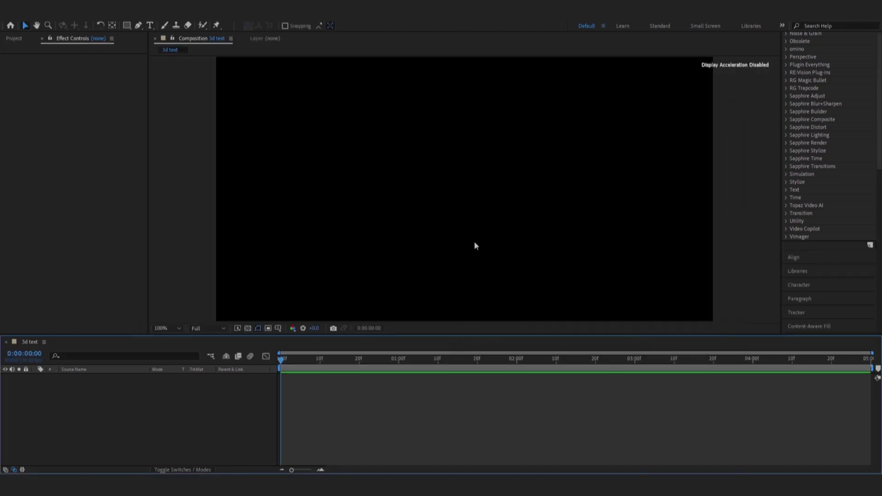
# Add a text layer reading "ludius" near the middle of the composition with the Type tool.
pyautogui.click(162, 330)
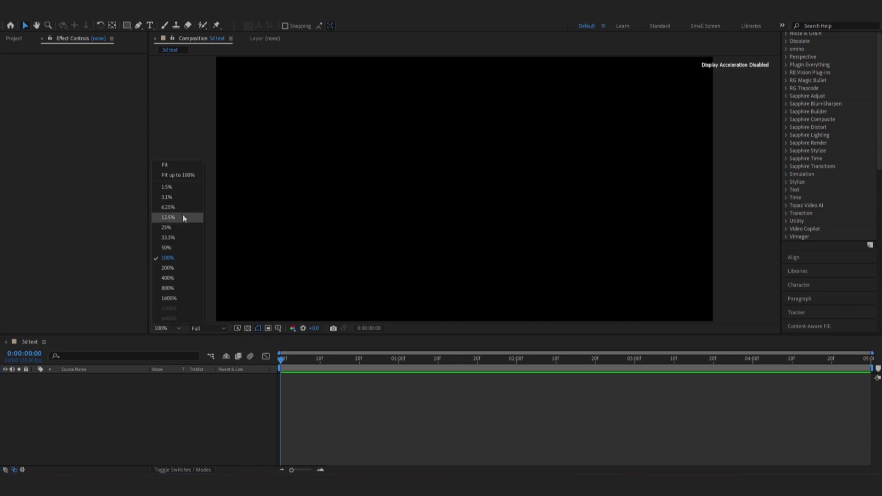
pyautogui.click(184, 166)
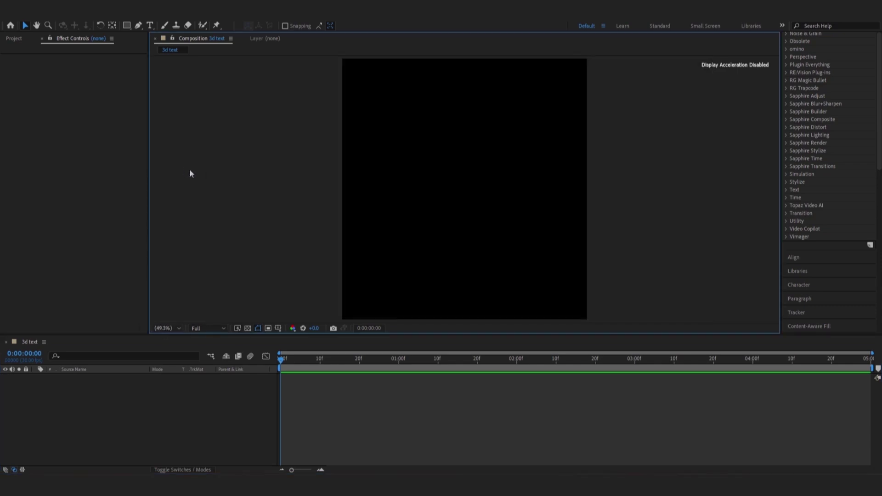
pyautogui.click(149, 25)
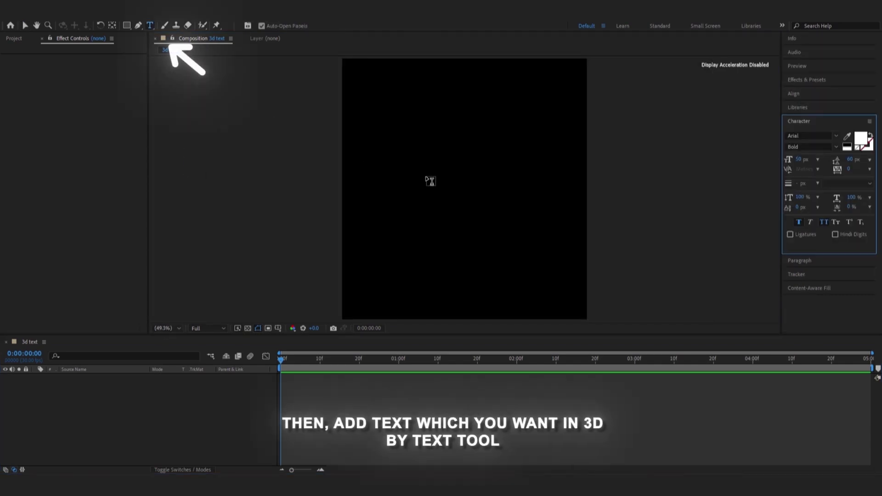
pyautogui.click(447, 183)
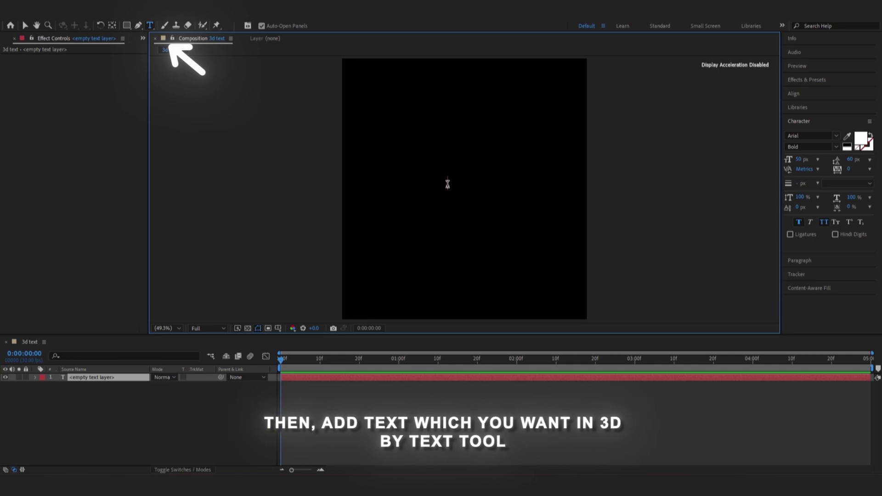
pyautogui.write('lu')
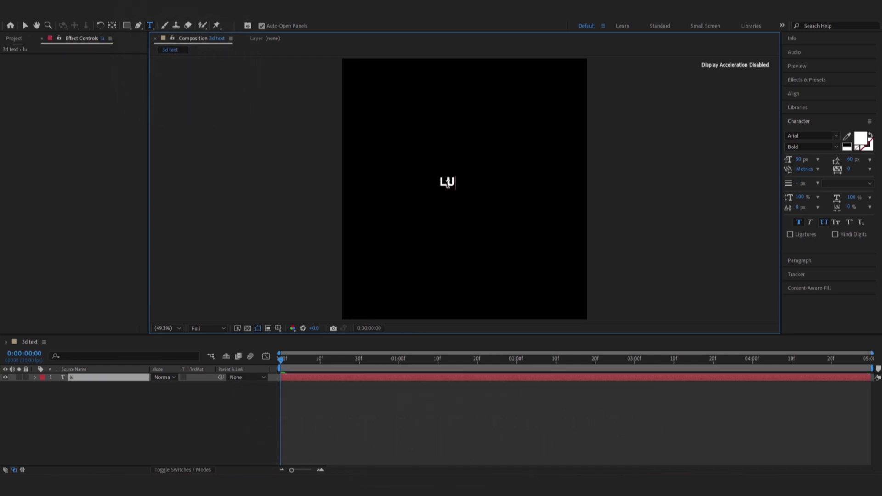
pyautogui.write('diu')
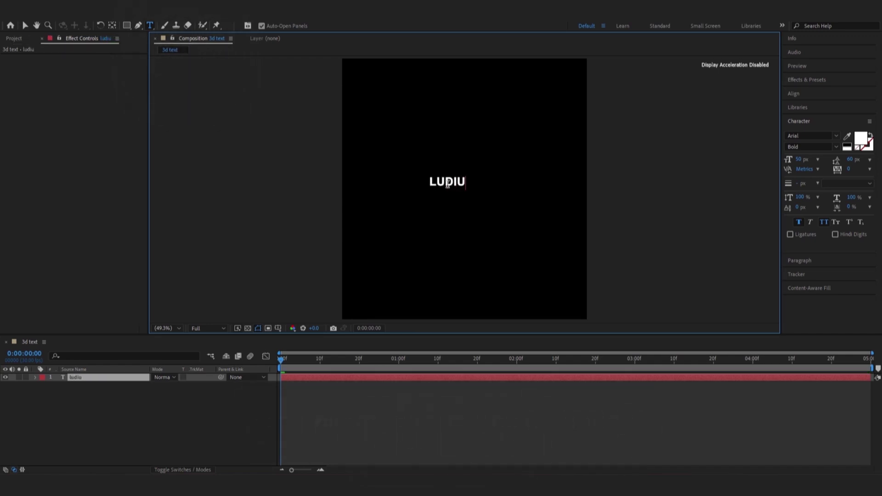
pyautogui.write('s')
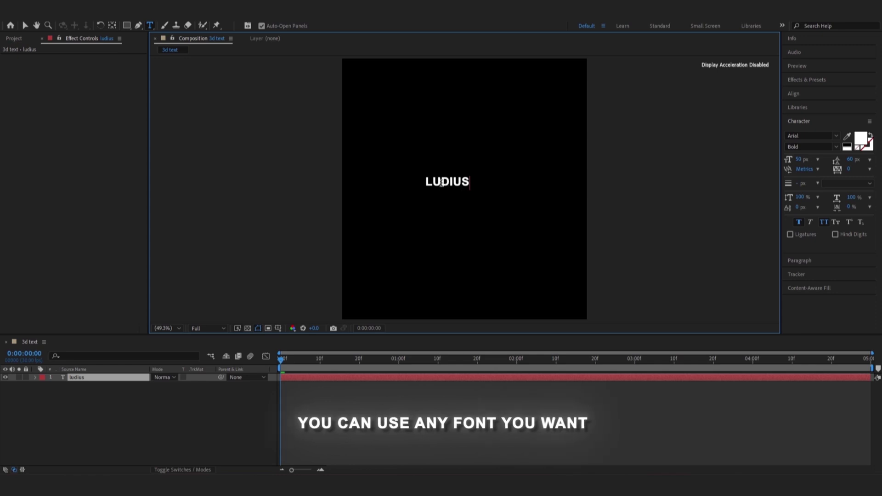
pyautogui.click(26, 26)
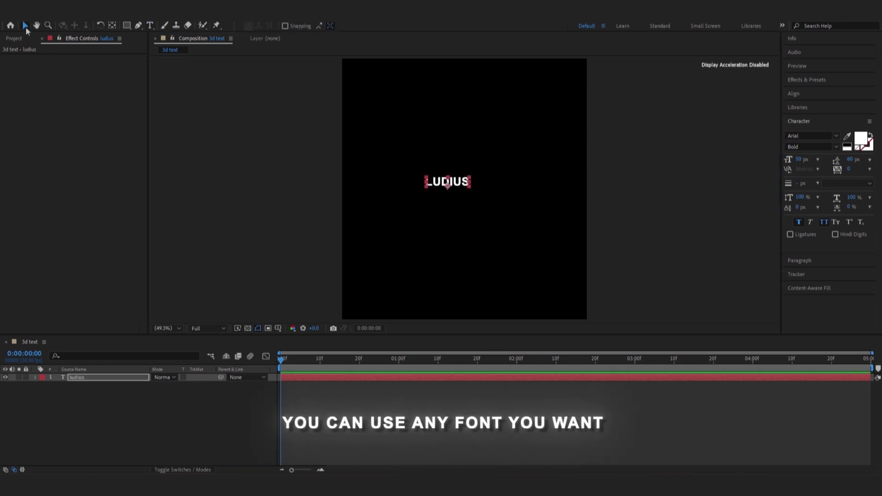
# Center the text layer horizontally and vertically in the composition.
pyautogui.click(844, 93)
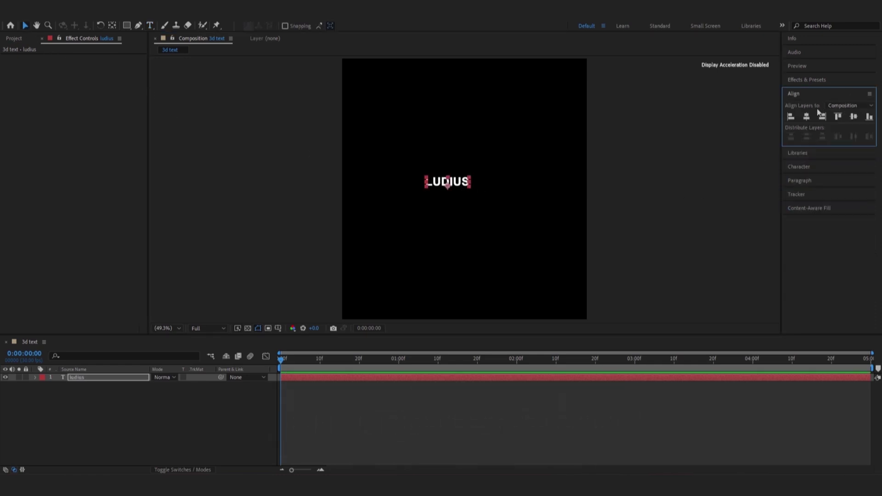
pyautogui.click(806, 116)
pyautogui.click(853, 117)
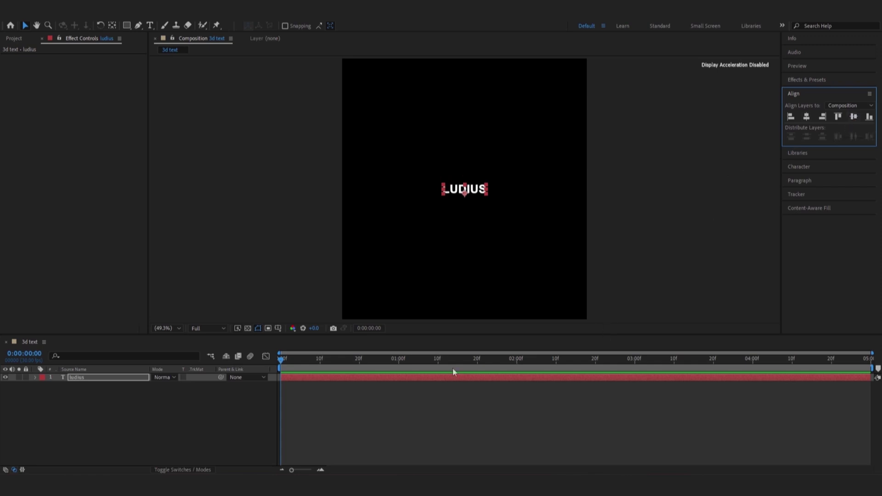
# Create a new black solid layer above the text layer.
pyautogui.click(188, 407)
pyautogui.rightClick(186, 408)
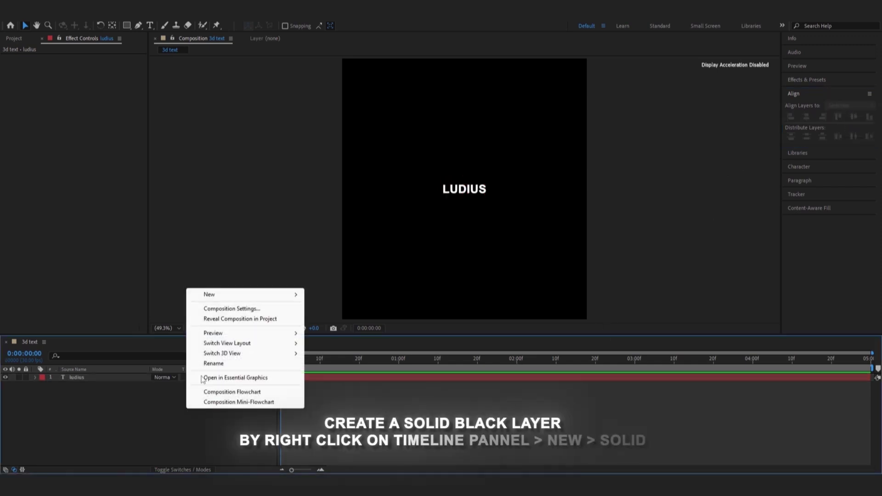
pyautogui.moveTo(215, 296)
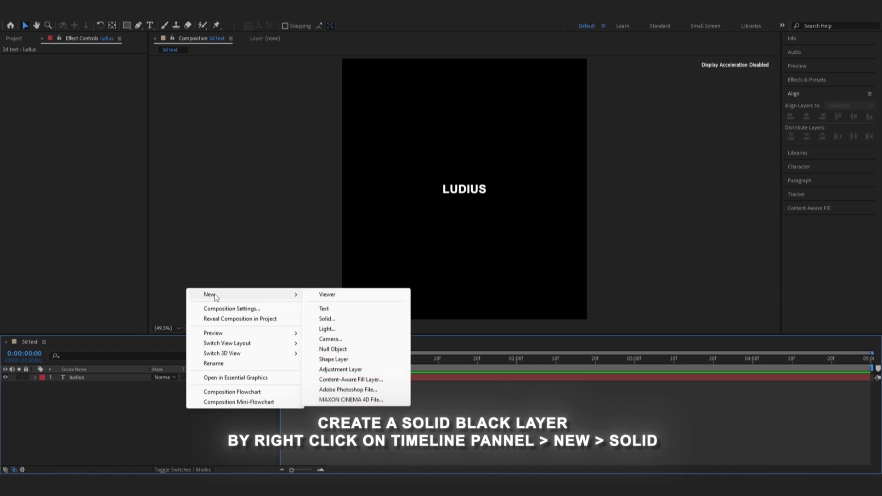
pyautogui.click(357, 322)
pyautogui.click(483, 323)
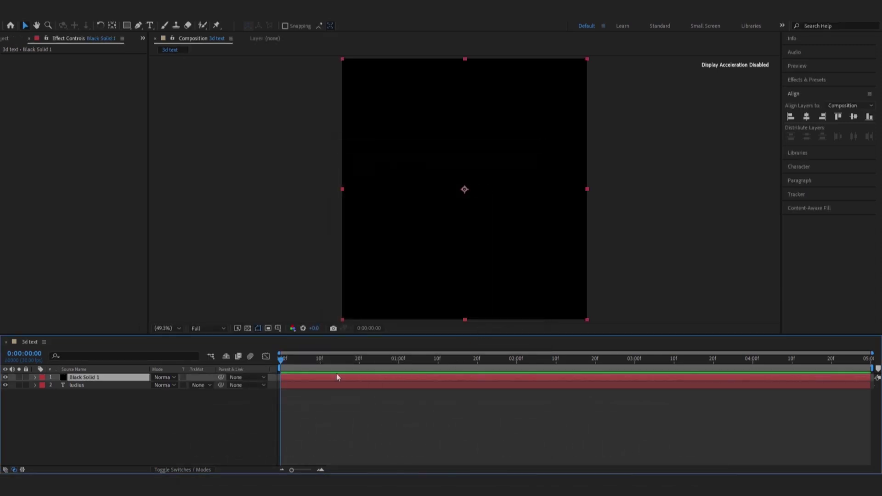
# Find the Video Copilot Element effect and apply it to the black solid layer.
pyautogui.press('space')
pyautogui.click(845, 80)
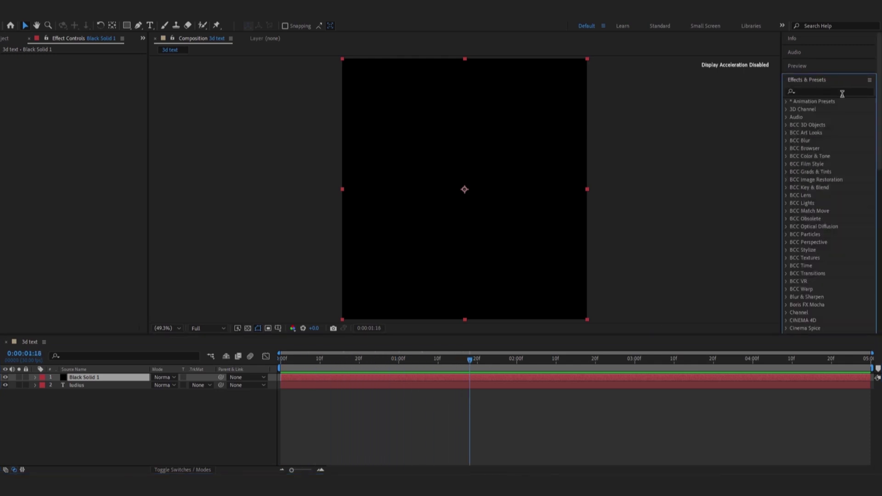
pyautogui.click(842, 92)
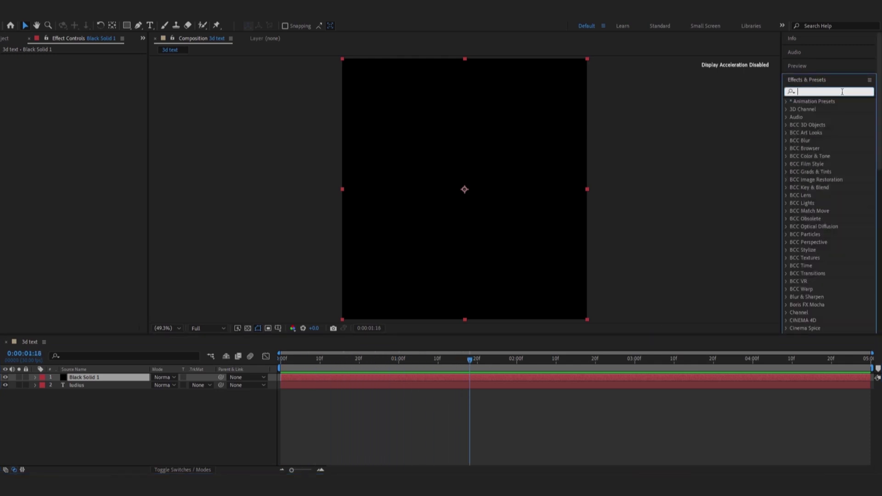
pyautogui.write('ele')
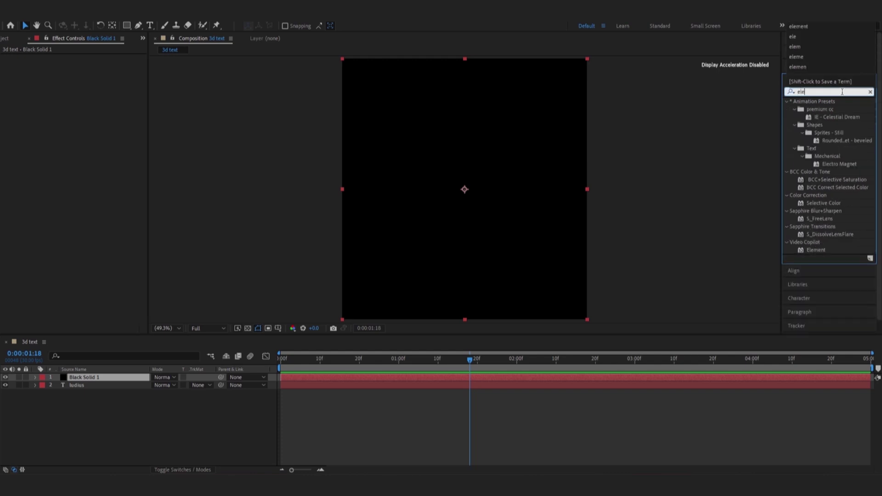
pyautogui.write('m')
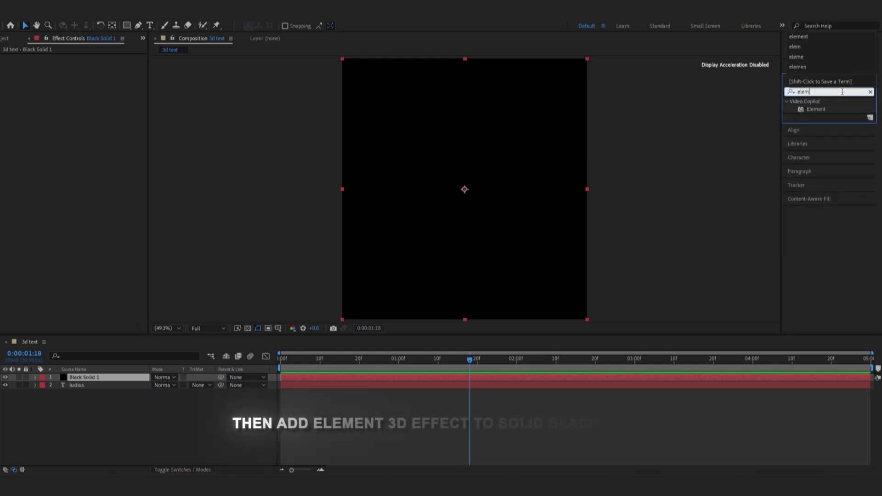
pyautogui.moveTo(825, 111); pyautogui.dragTo(549, 375)
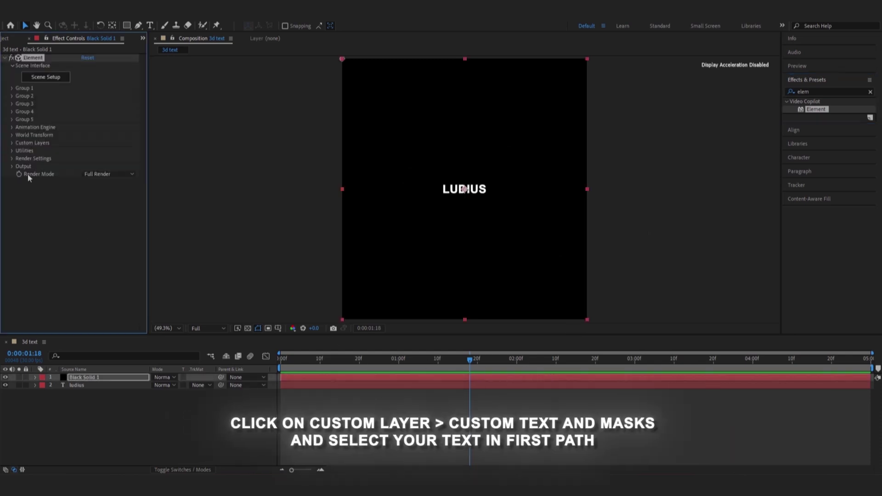
# Set Path Layer 1 of the Element effect's custom text and masks to the ludius text layer.
pyautogui.click(13, 143)
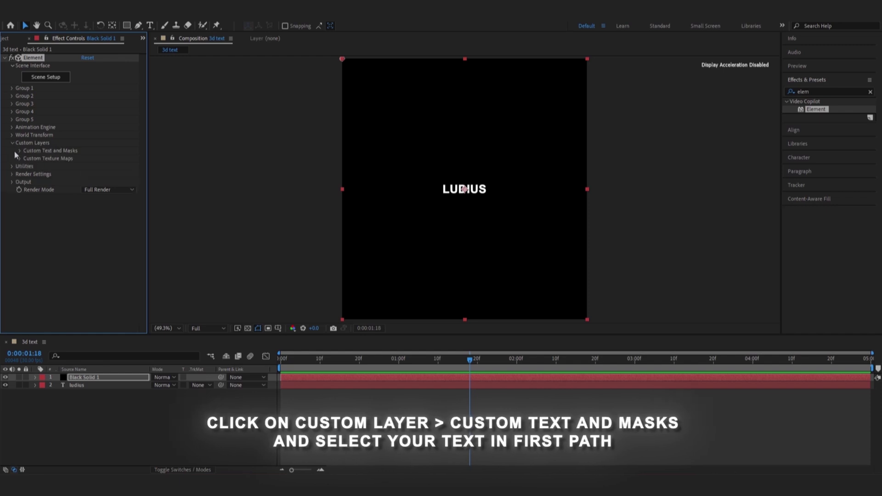
pyautogui.click(19, 151)
pyautogui.click(94, 158)
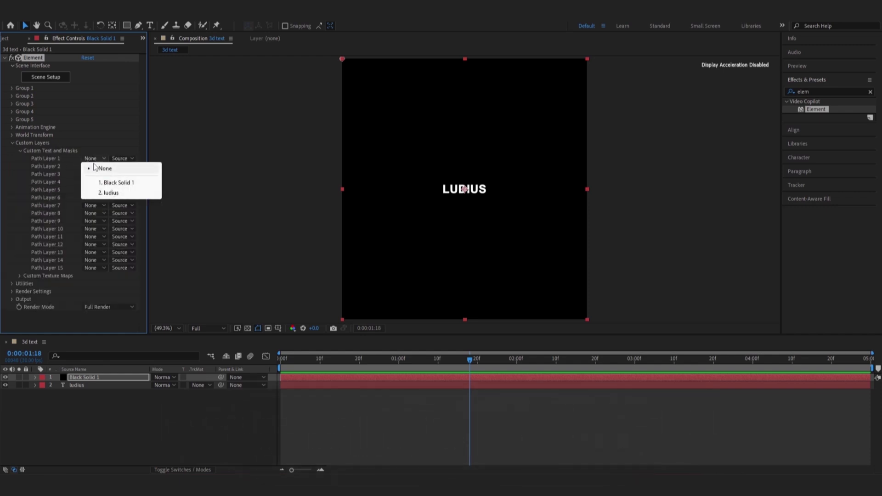
pyautogui.click(119, 194)
pyautogui.click(20, 151)
pyautogui.click(12, 142)
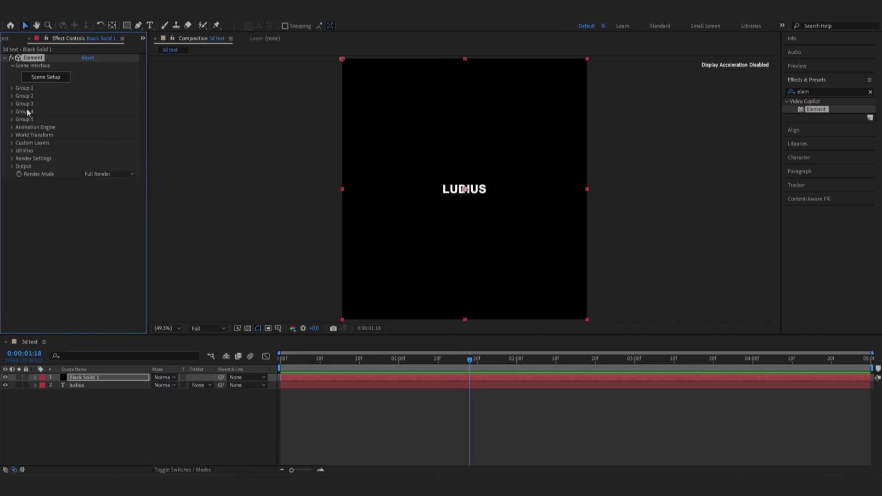
# Extrude the text path into a 3D model in Element's Scene Setup and frame it in the preview.
pyautogui.click(39, 78)
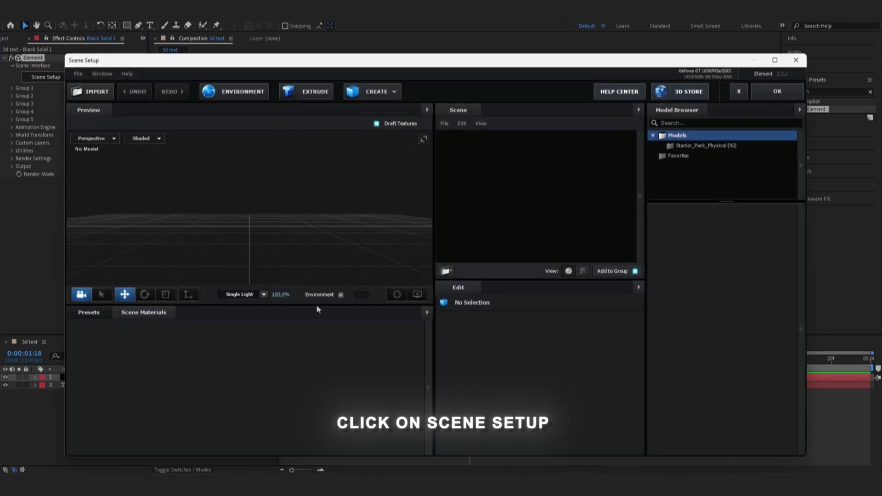
pyautogui.moveTo(277, 227)
pyautogui.mouseDown()
pyautogui.moveTo(296, 238)
pyautogui.moveTo(286, 238)
pyautogui.mouseUp()
pyautogui.click(317, 93)
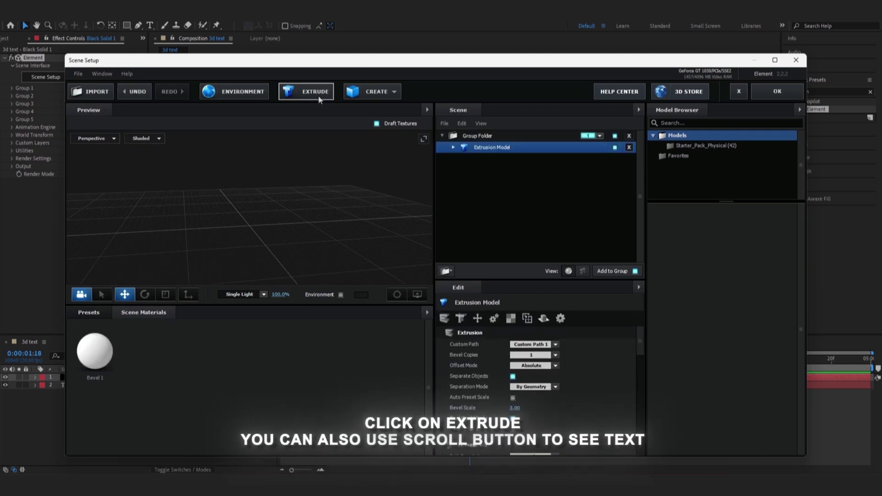
pyautogui.scroll(5, 226, 244)
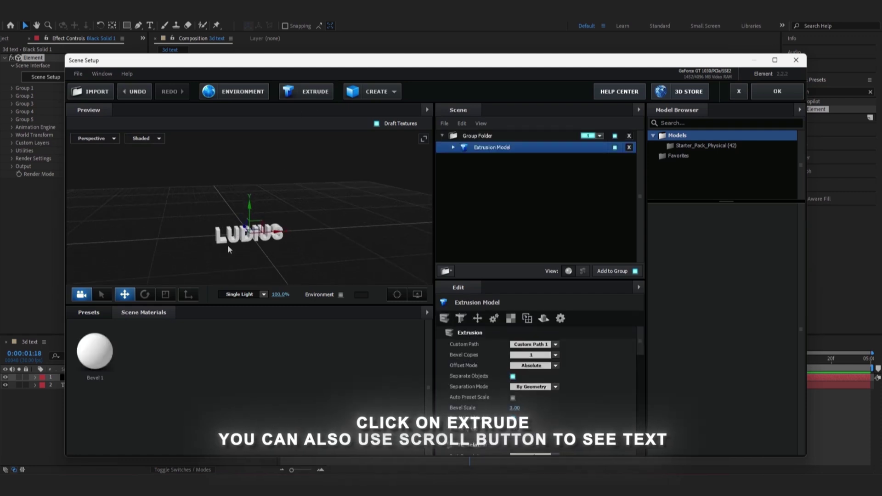
pyautogui.moveTo(231, 250); pyautogui.dragTo(271, 236)
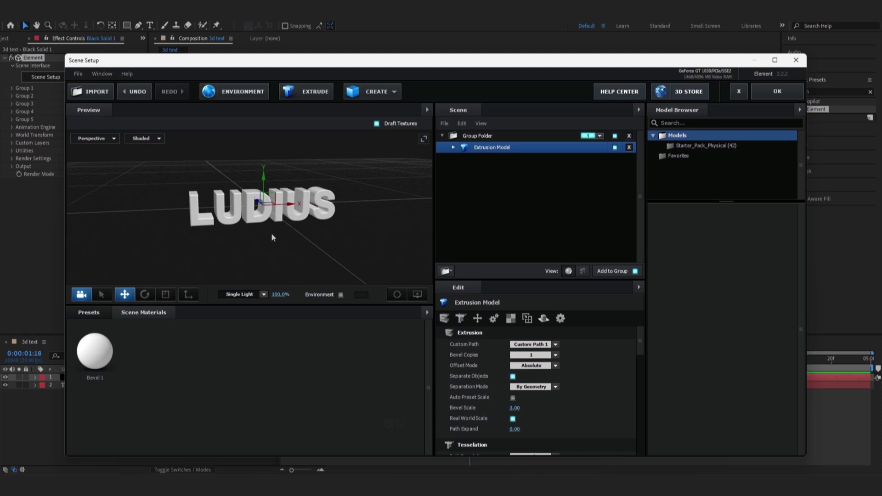
# Apply the Professional preset from the Physical bevels to the LUDIUS extrusion model.
pyautogui.click(88, 312)
pyautogui.click(97, 325)
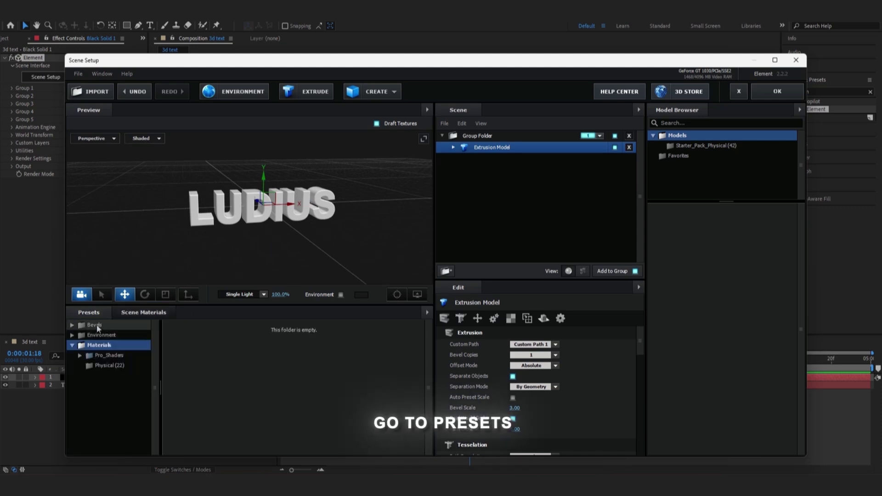
pyautogui.click(105, 335)
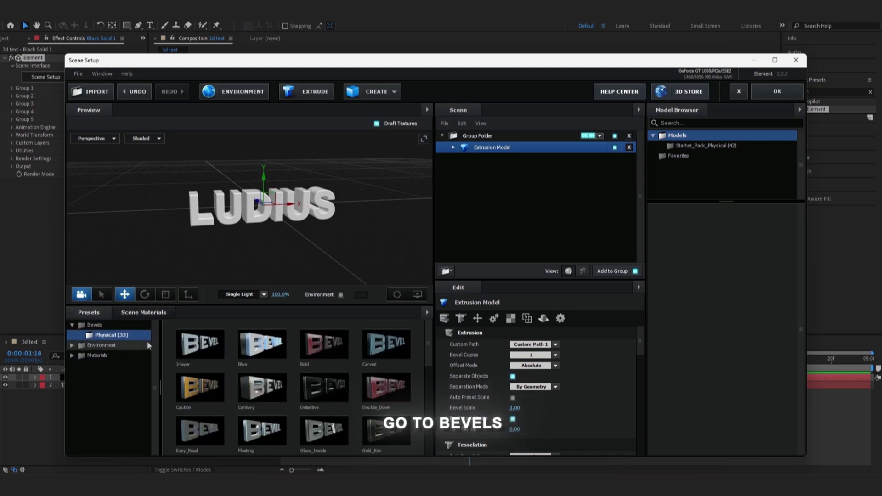
pyautogui.scroll(-3, 379, 353)
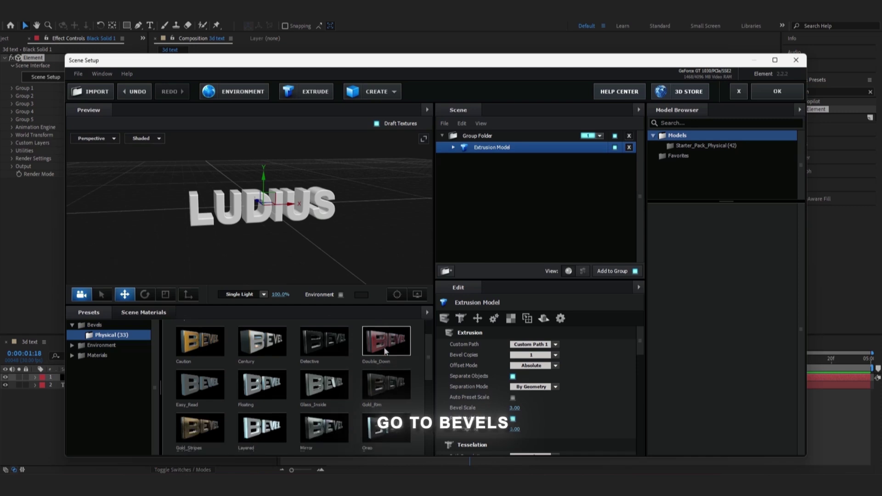
pyautogui.scroll(-2, 380, 358)
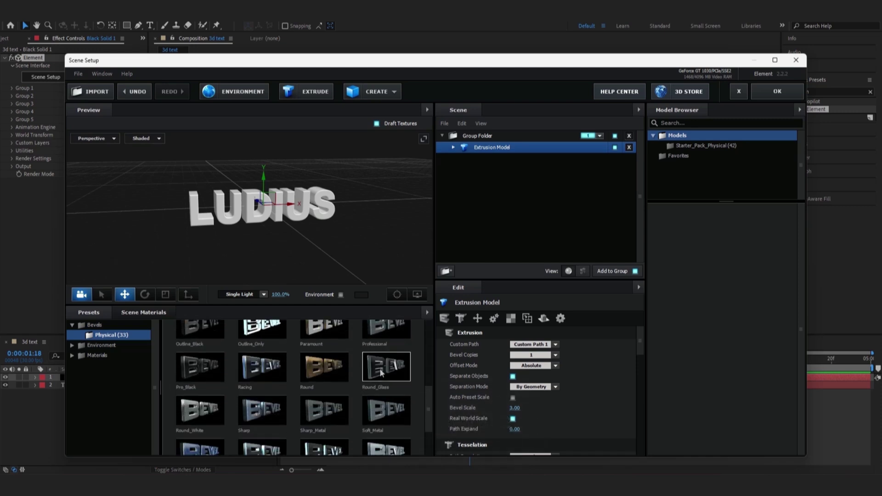
pyautogui.scroll(2, 386, 377)
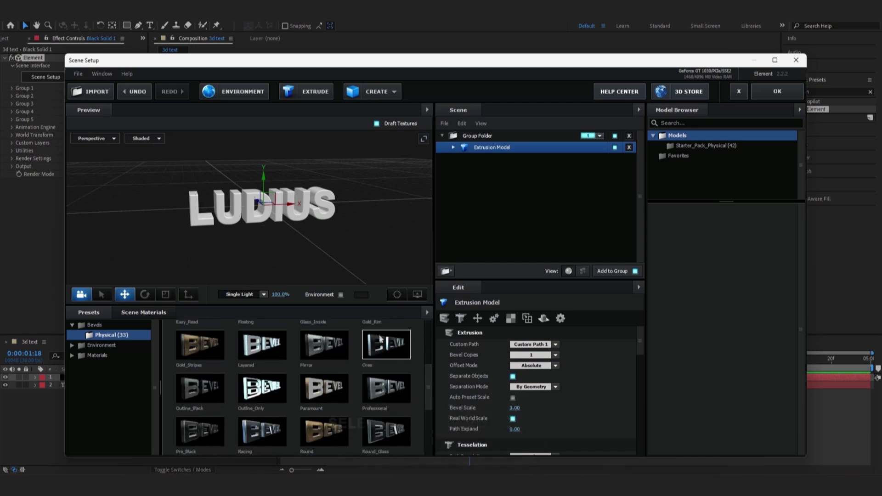
pyautogui.click(384, 382)
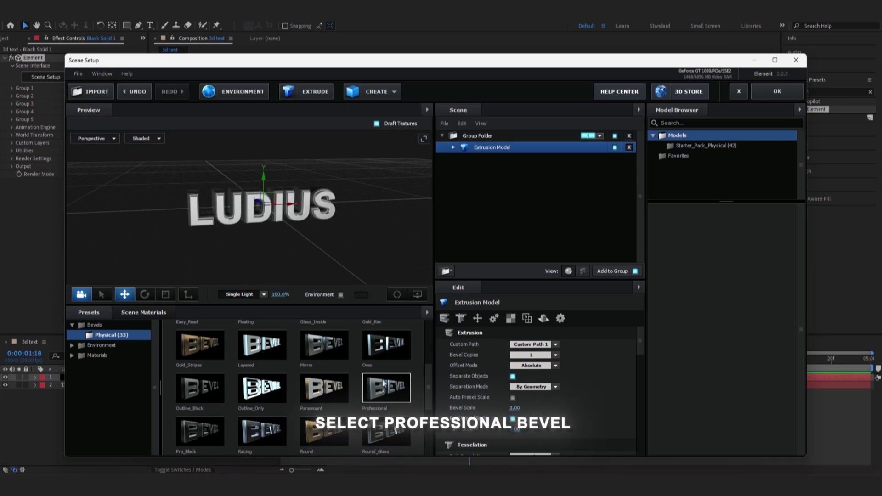
pyautogui.moveTo(232, 241); pyautogui.dragTo(253, 242)
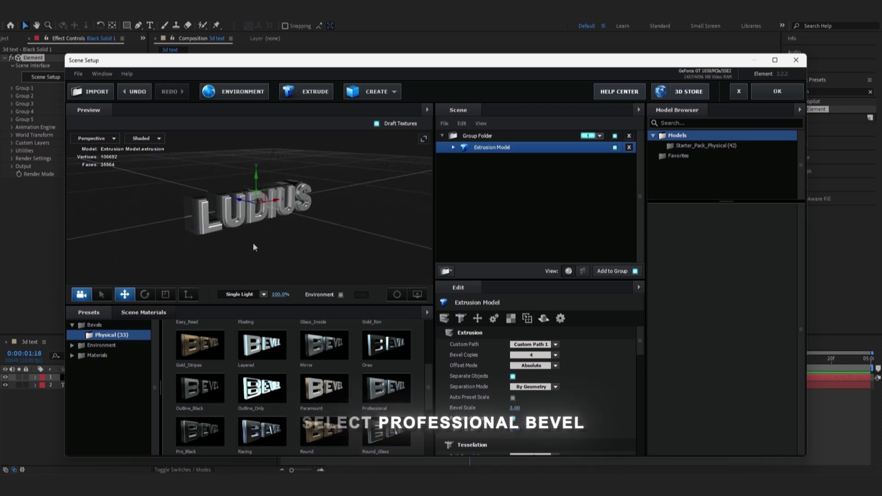
pyautogui.scroll(5, 215, 249)
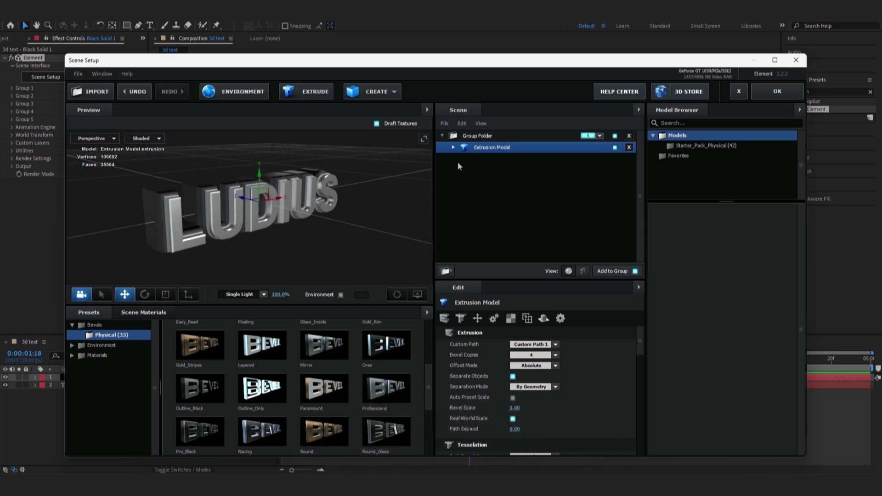
# Expand the Extrusion Model and apply the black_steel Pro_Shaders metal material to Bevel 4.
pyautogui.click(454, 147)
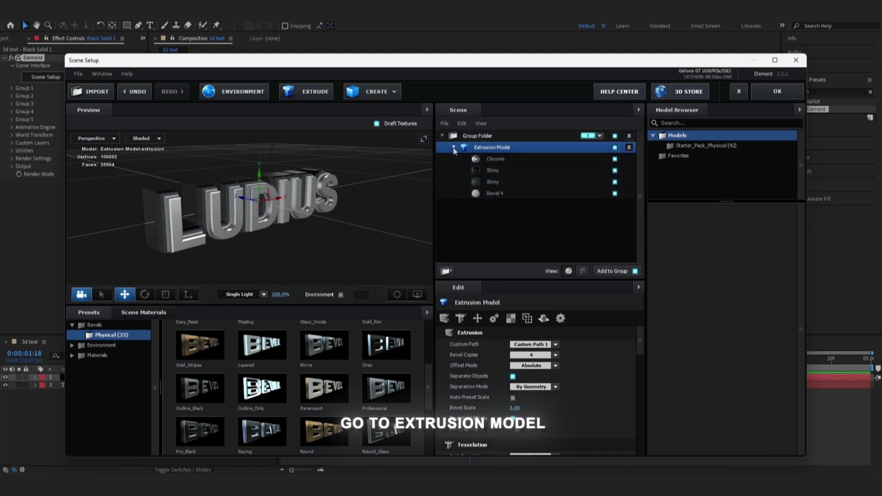
pyautogui.click(504, 195)
pyautogui.click(87, 354)
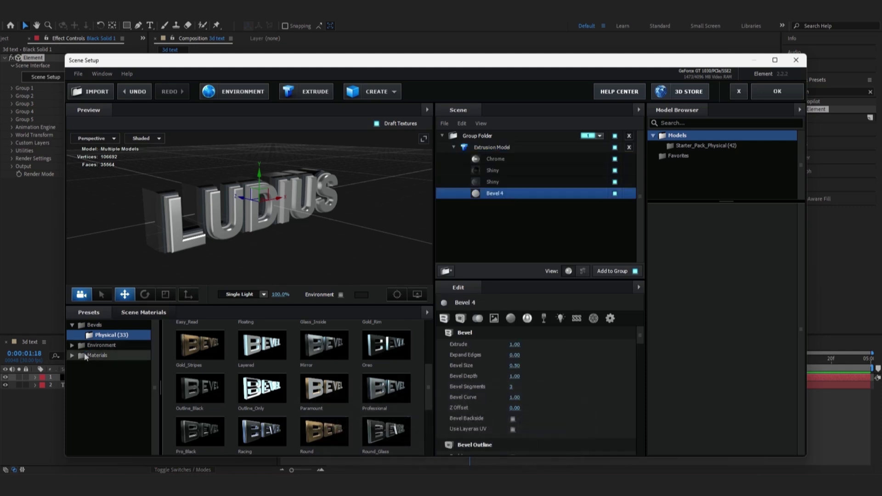
pyautogui.click(98, 366)
pyautogui.doubleClick(100, 357)
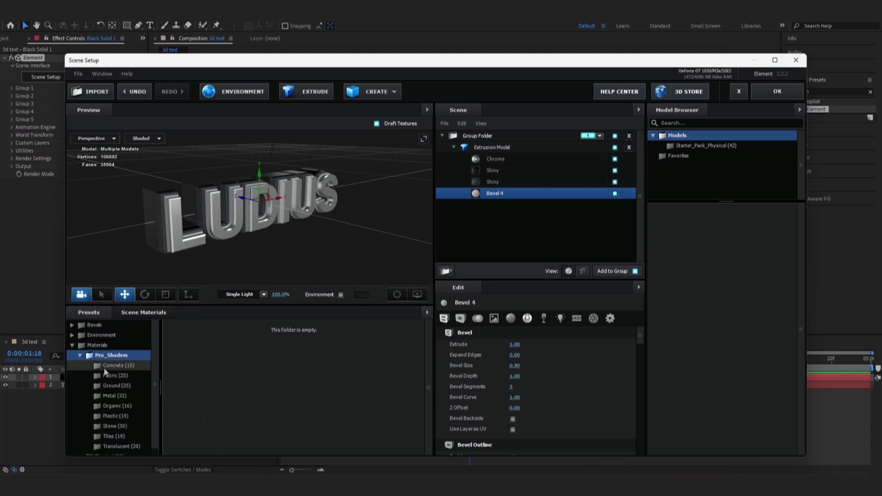
pyautogui.click(108, 395)
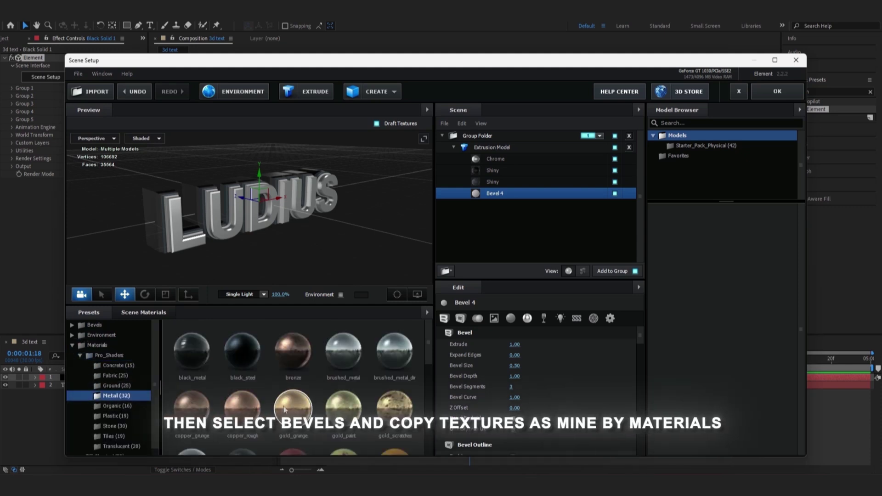
pyautogui.doubleClick(240, 367)
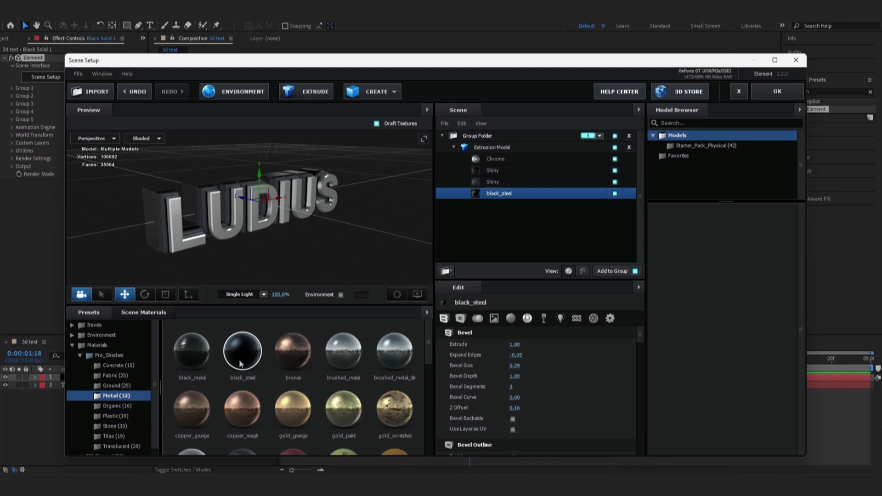
pyautogui.scroll(5, 167, 227)
pyautogui.moveTo(176, 227); pyautogui.dragTo(233, 228)
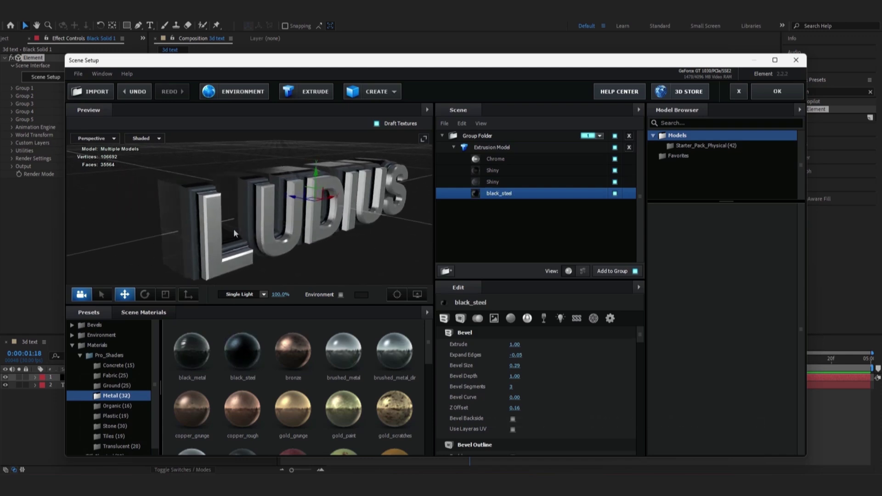
# Replace the other bevel materials: copper_grunge for Chrome, gold_grunge for the first Shiny and brushed_metal_dirty for the second Shiny.
pyautogui.click(533, 159)
pyautogui.doubleClick(198, 420)
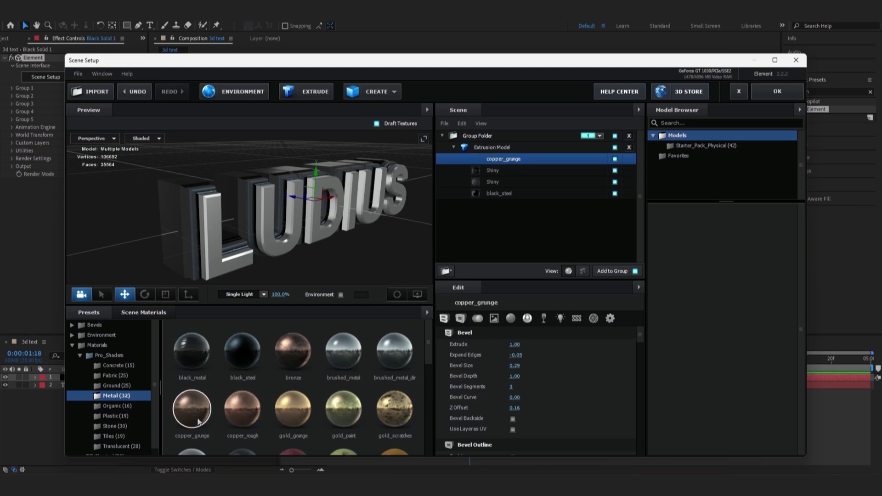
pyautogui.click(520, 171)
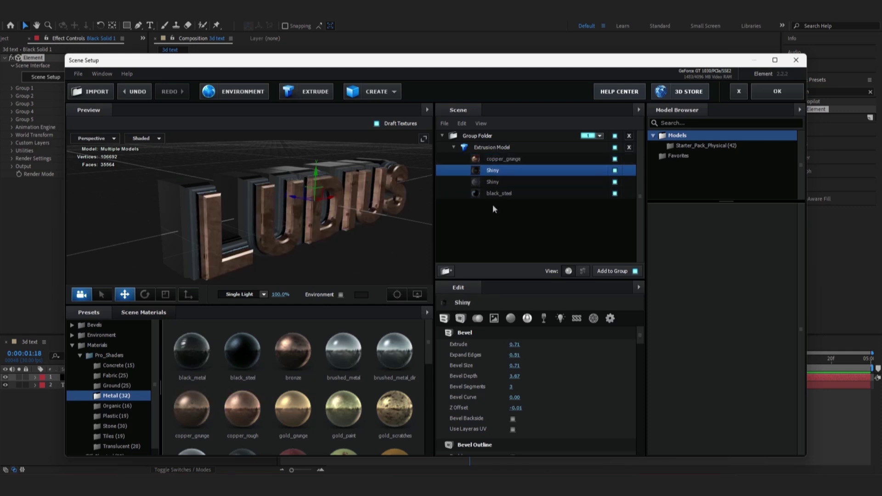
pyautogui.doubleClick(306, 408)
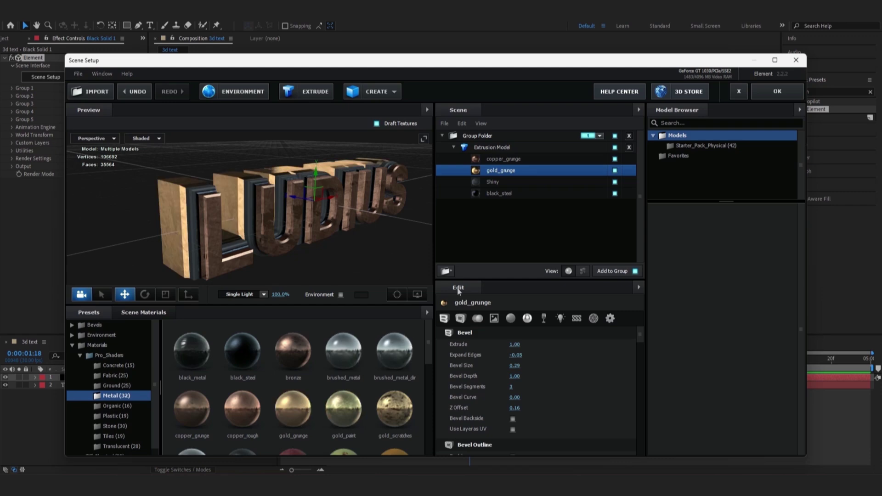
pyautogui.click(505, 183)
pyautogui.doubleClick(394, 351)
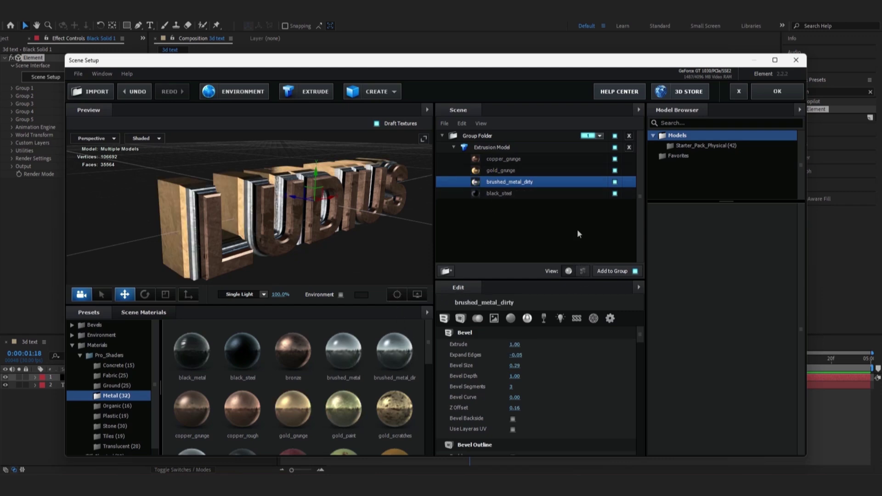
# Set the Reflection Color Tint of the copper_grunge bevel to red, FF0000.
pyautogui.click(544, 157)
pyautogui.scroll(-10, 541, 397)
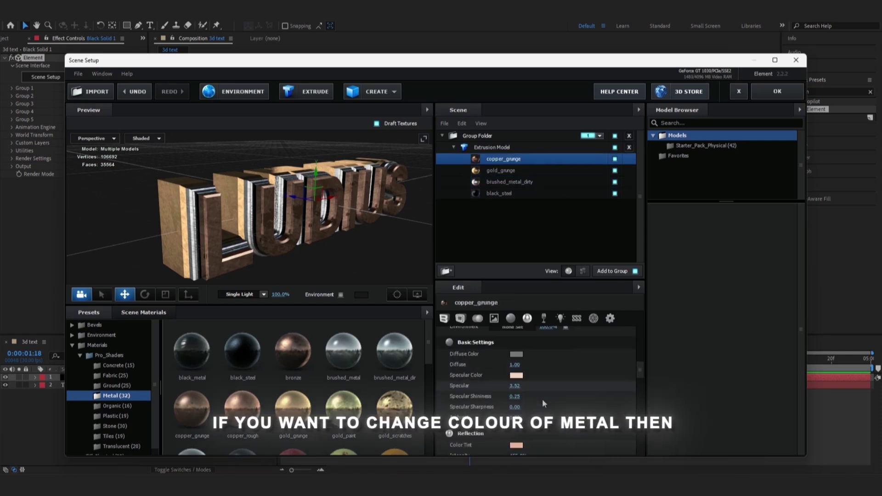
pyautogui.scroll(-8, 542, 398)
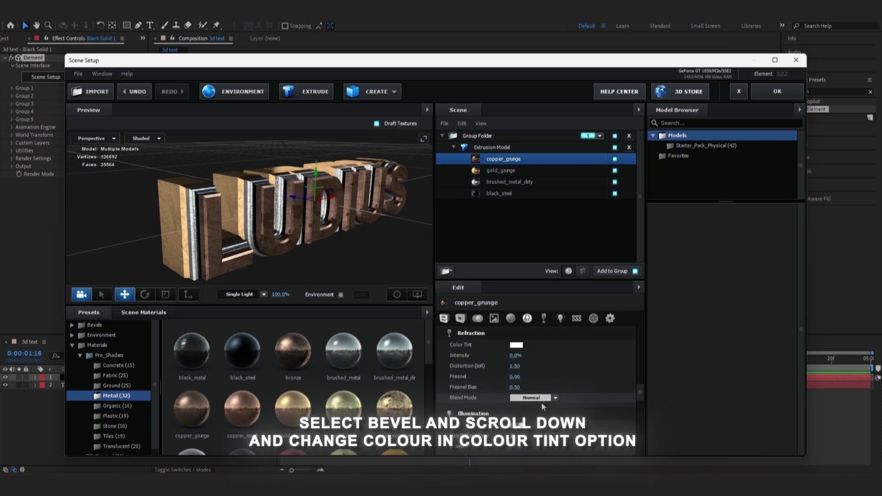
pyautogui.scroll(4, 540, 400)
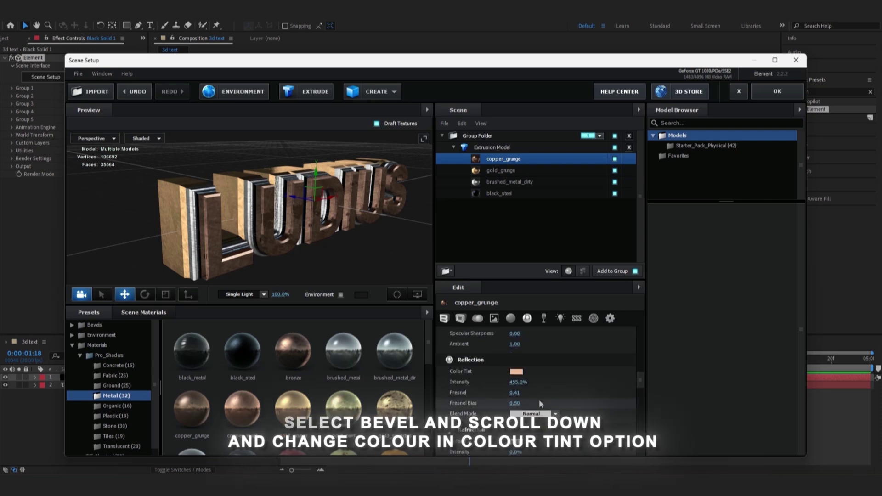
pyautogui.scroll(-2, 540, 402)
pyautogui.click(516, 340)
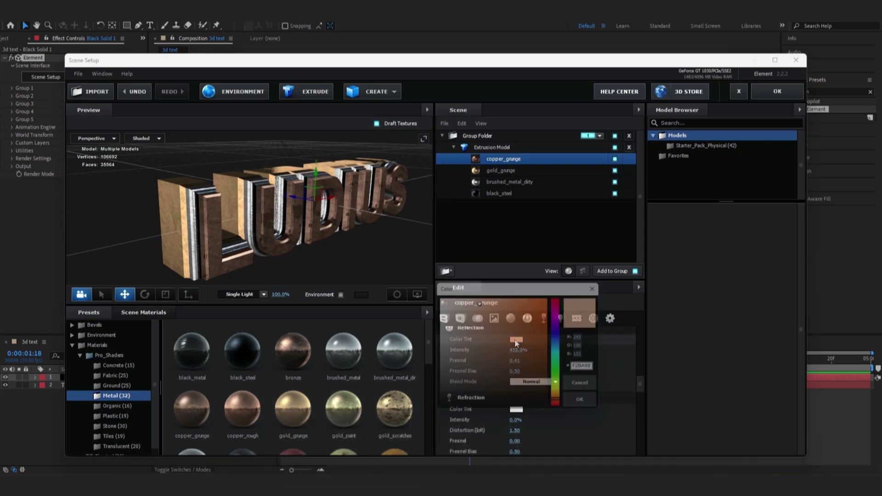
pyautogui.moveTo(514, 339); pyautogui.dragTo(567, 297)
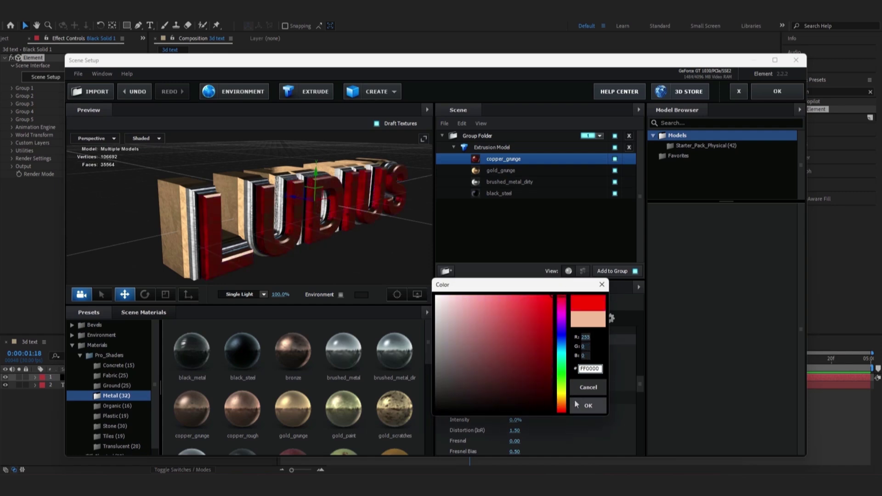
pyautogui.click(587, 406)
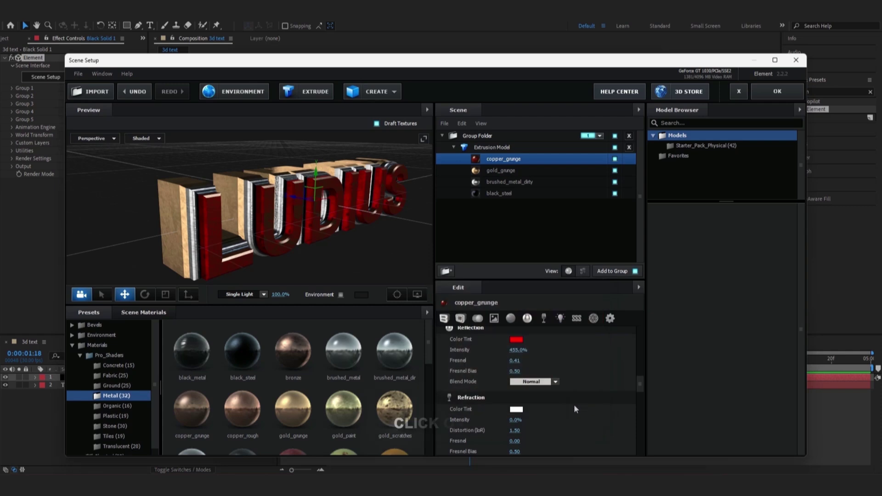
# Accept the Scene Setup changes and fit the composition in the viewer.
pyautogui.click(775, 92)
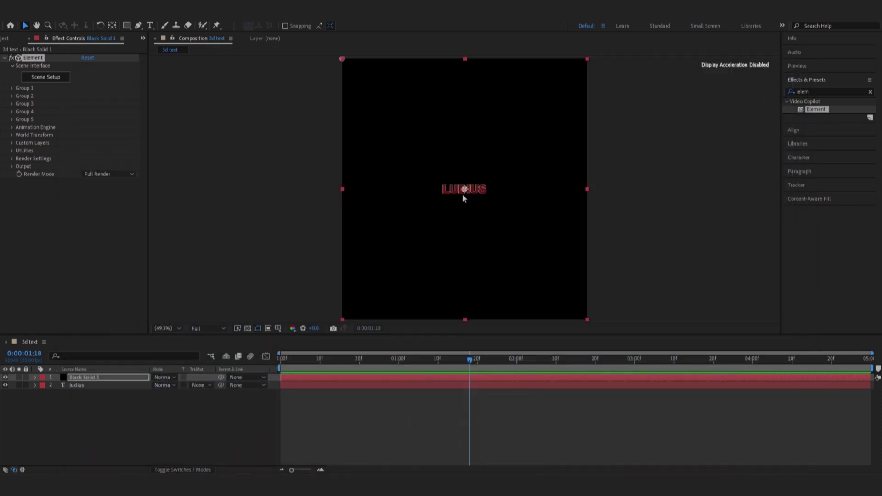
pyautogui.scroll(4, 462, 194)
pyautogui.scroll(1, 462, 195)
pyautogui.scroll(-5, 462, 195)
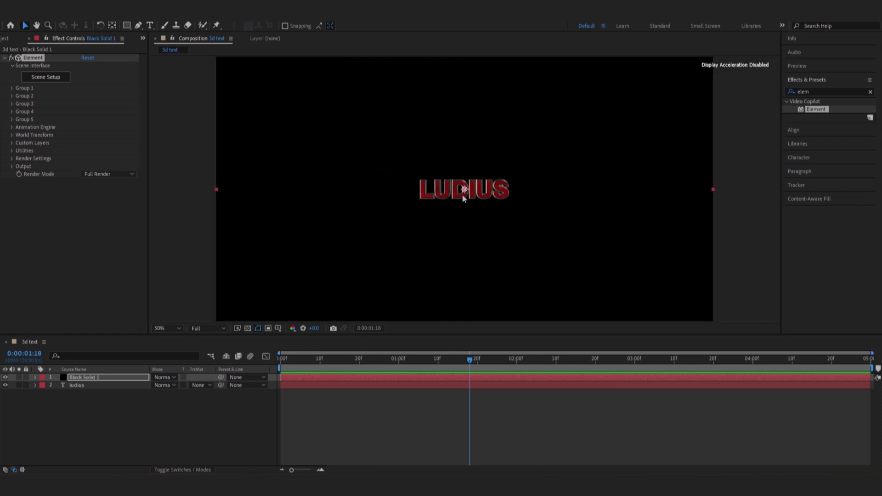
pyautogui.click(170, 328)
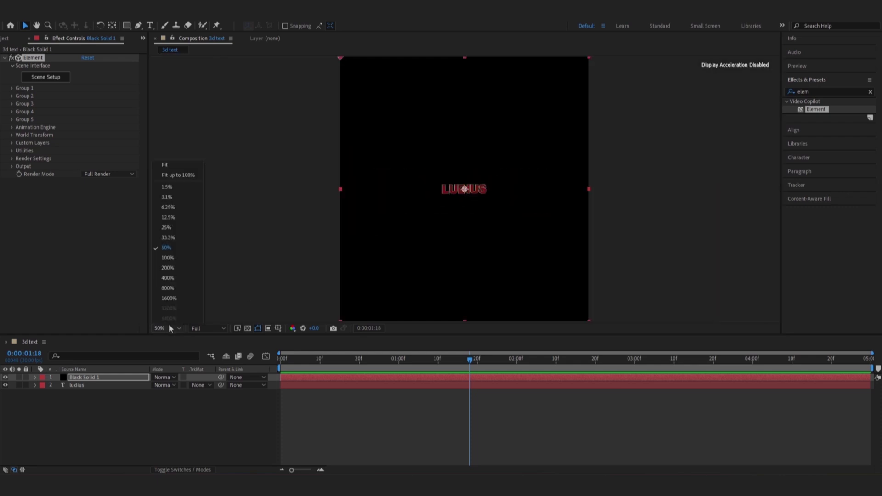
pyautogui.click(186, 167)
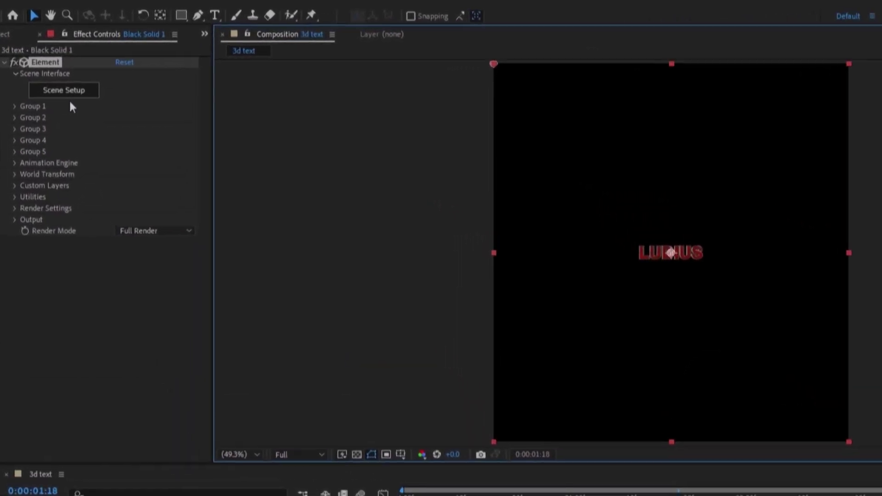
# Enable Multi-Object in Group 1's Particle Look and turn on keyframing for Particle Size, multi-object Rotation and Displace.
pyautogui.click(14, 105)
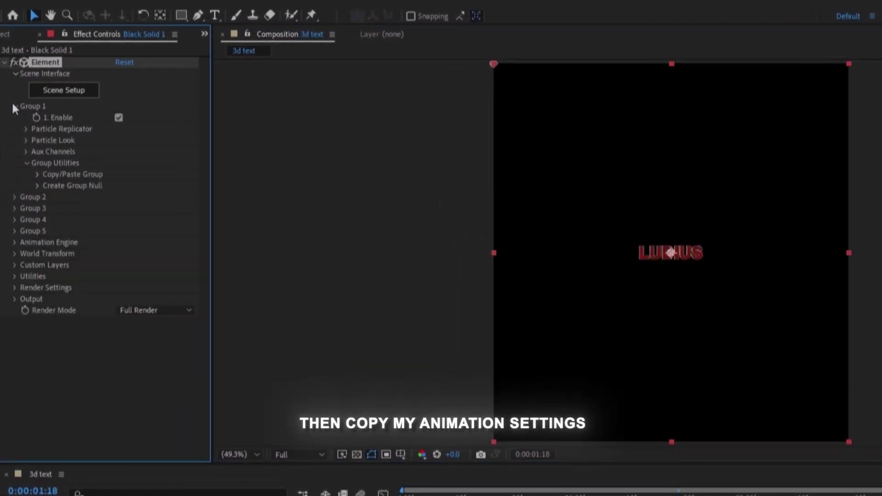
pyautogui.click(27, 140)
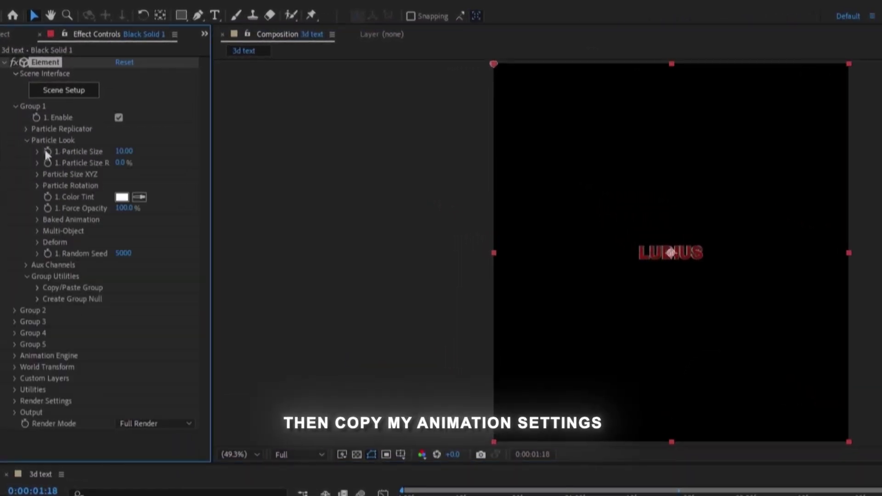
pyautogui.click(36, 230)
pyautogui.click(118, 242)
pyautogui.scroll(-3, 110, 243)
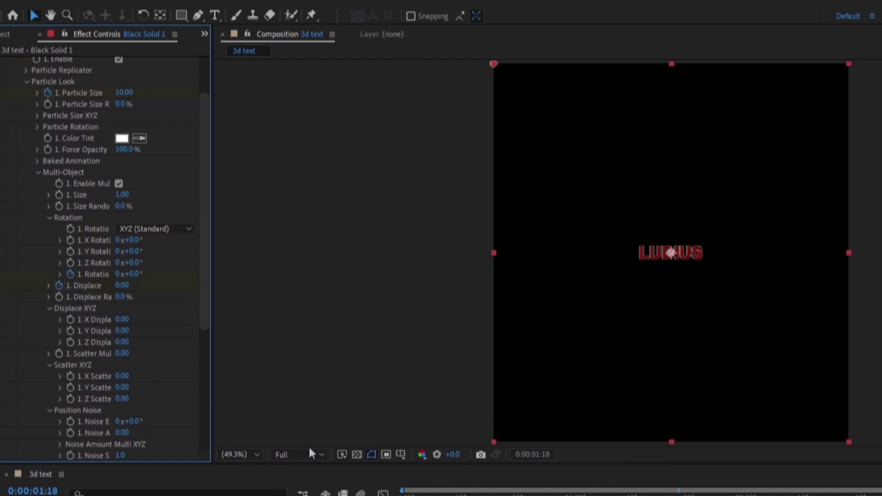
pyautogui.scroll(3, 170, 276)
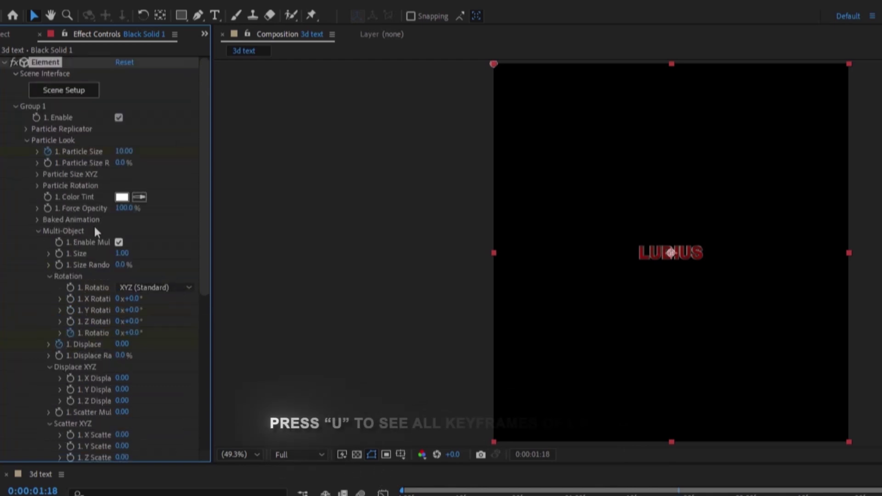
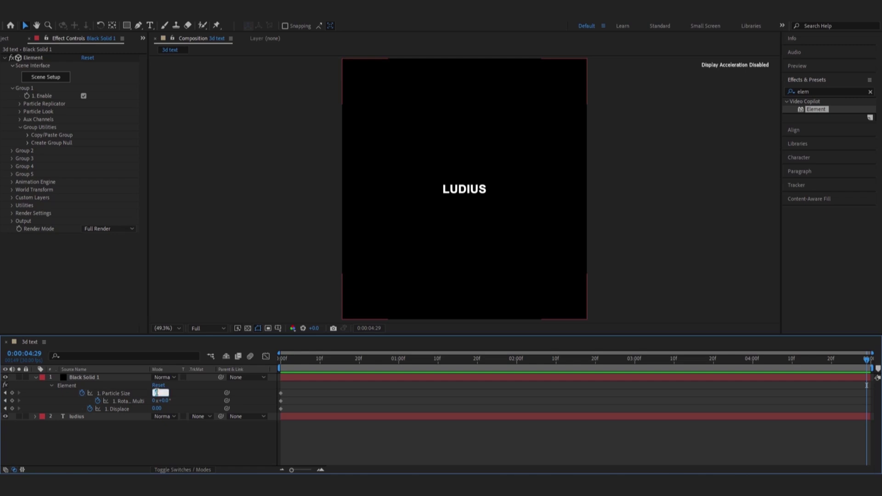
# Set Group 1's Particle Size to 25 at 0:00:04:29 on the Black Solid 1 layer.
pyautogui.write('15')
pyautogui.click(201, 277)
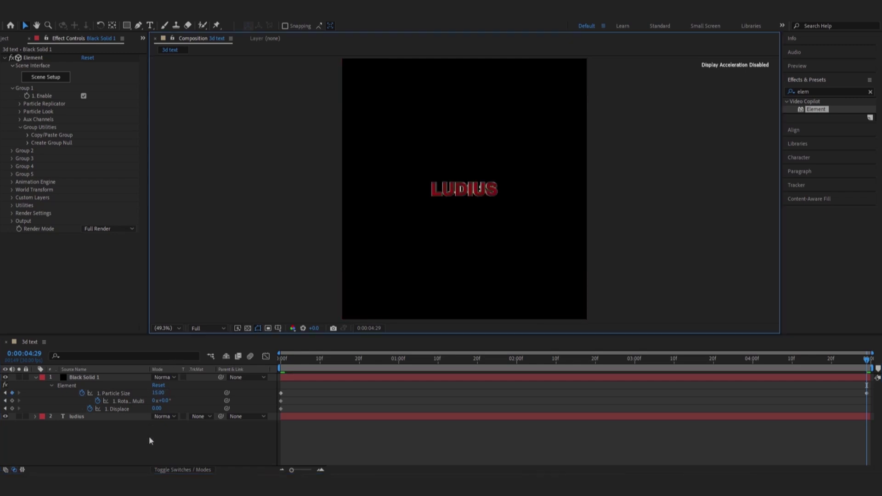
pyautogui.click(157, 393)
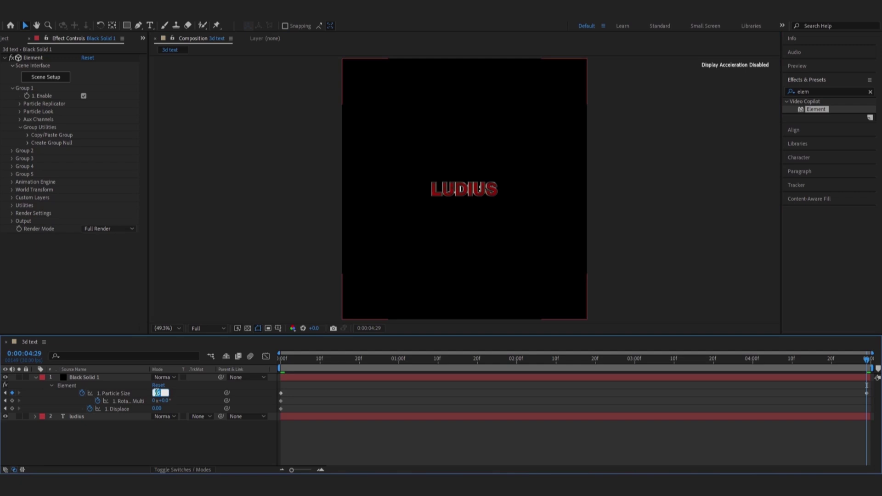
pyautogui.write('25')
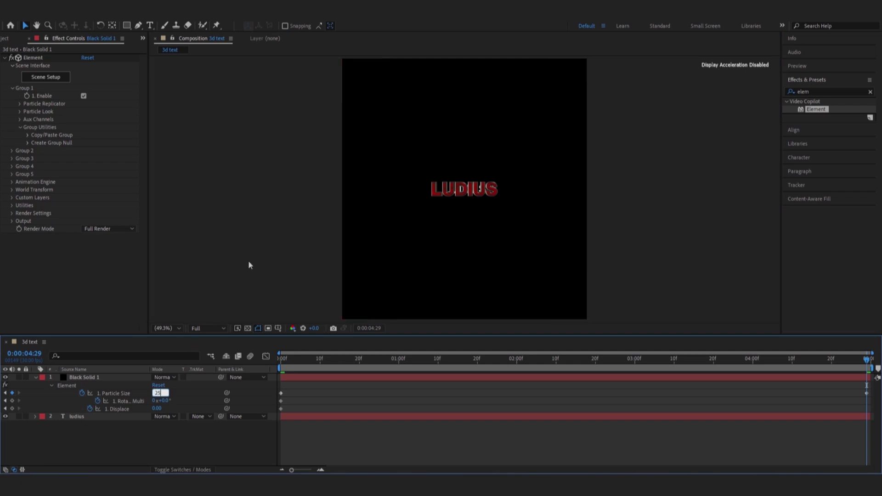
pyautogui.click(264, 249)
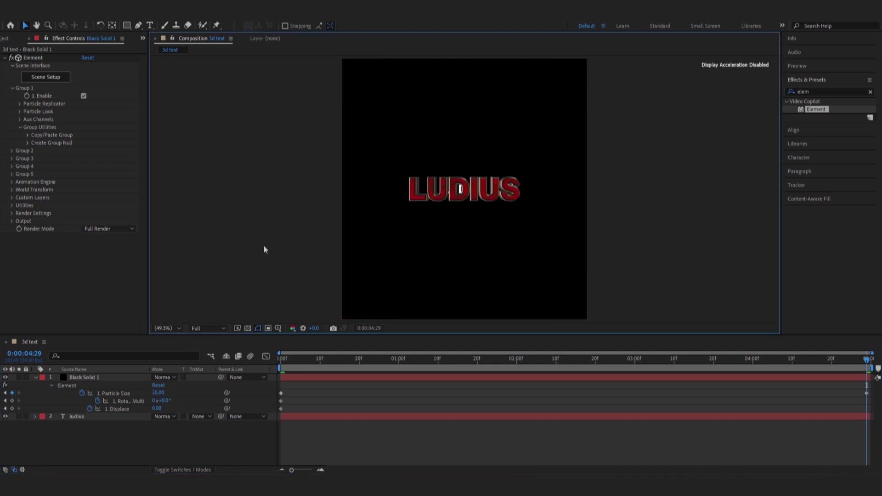
# Set the multi-object Rotation to 35° and Displace to 0.18 at 0:00:04:29.
pyautogui.click(170, 400)
pyautogui.write('35')
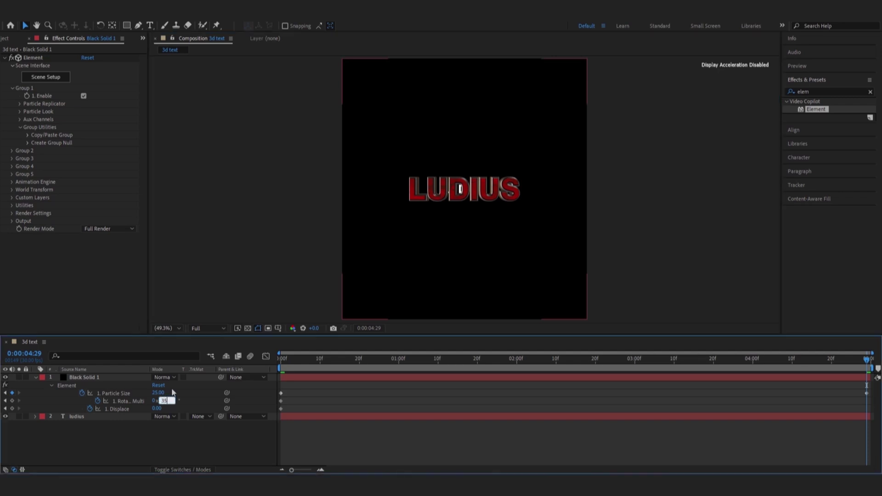
pyautogui.click(201, 301)
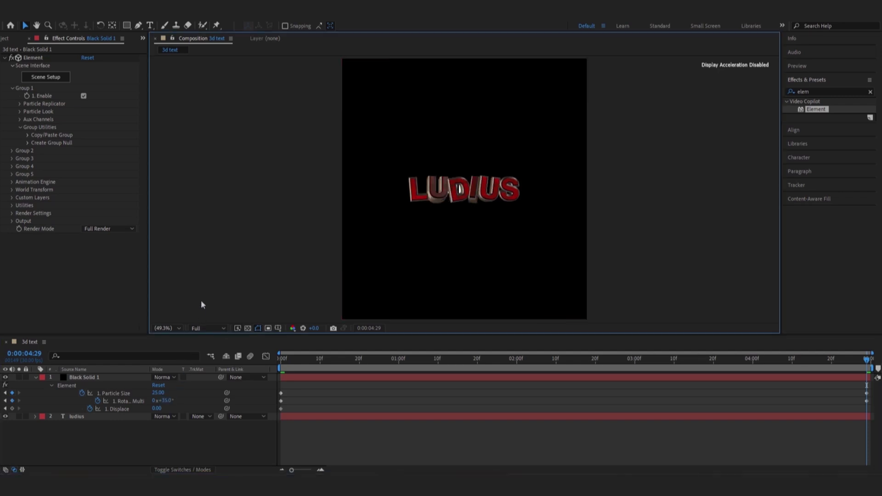
pyautogui.click(156, 409)
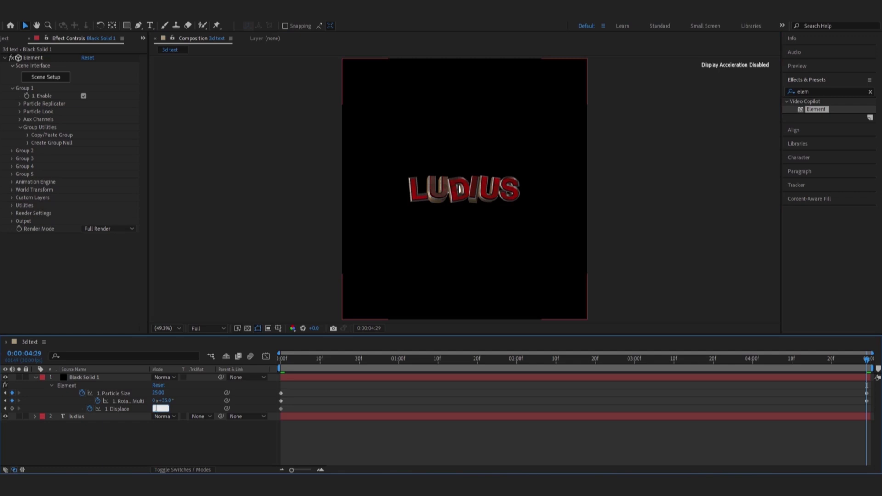
pyautogui.write('10')
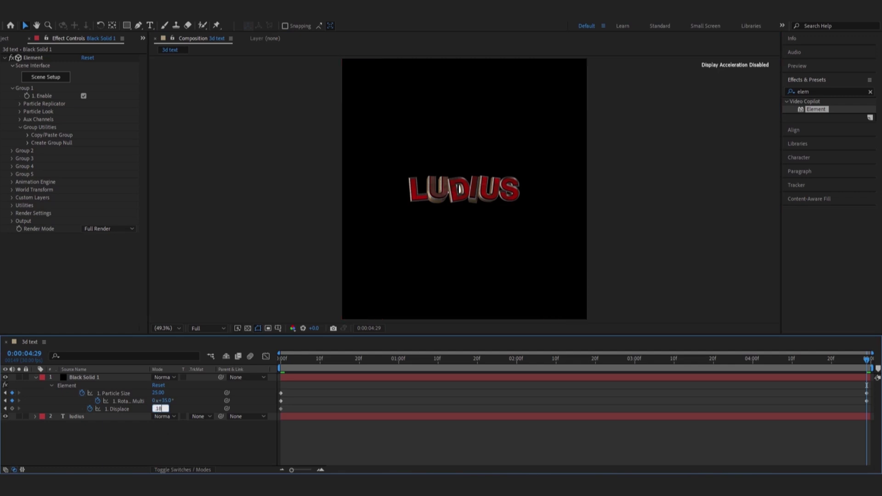
pyautogui.press('Return')
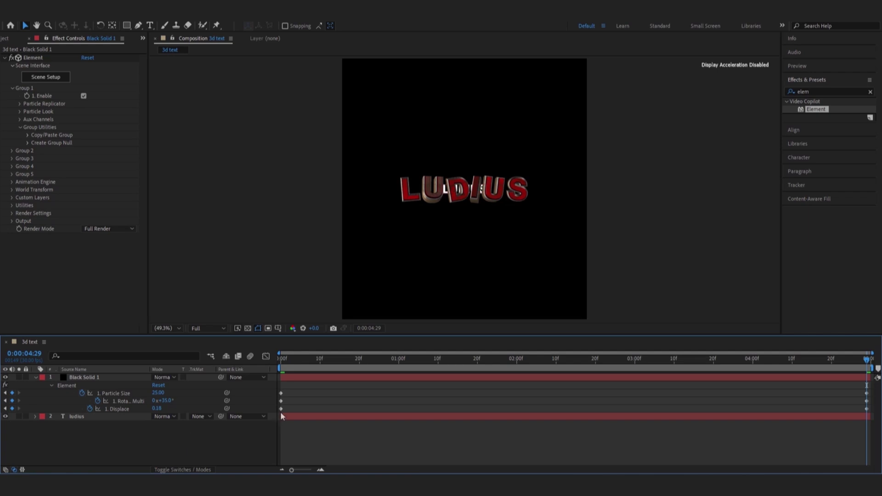
# Preview the text animation from the first frame and return the playhead to the start.
pyautogui.moveTo(304, 363); pyautogui.dragTo(294, 364)
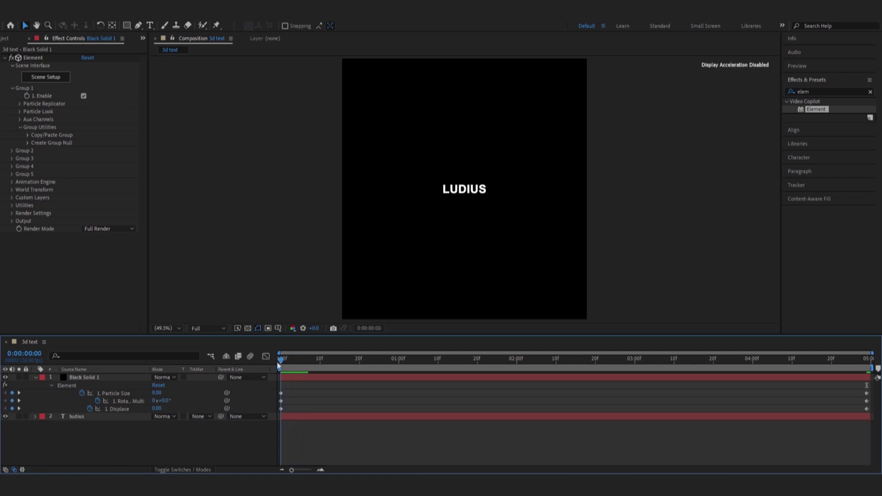
pyautogui.press('space')
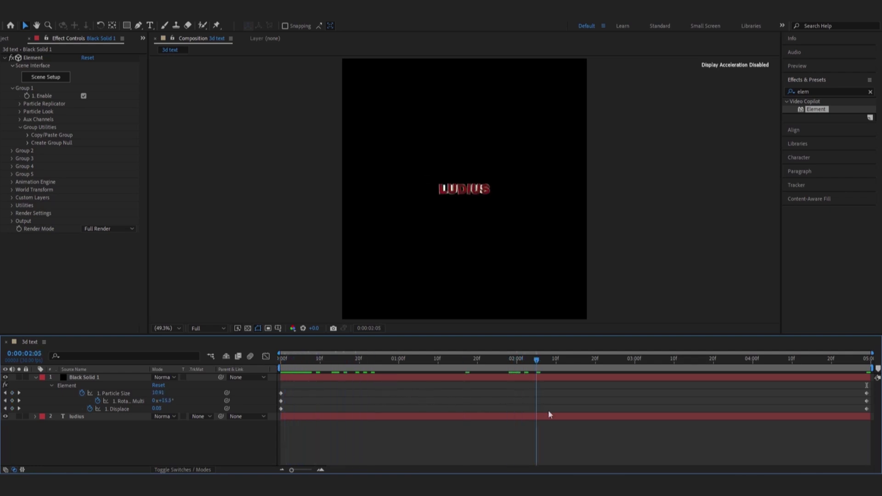
pyautogui.moveTo(803, 448); pyautogui.dragTo(260, 423)
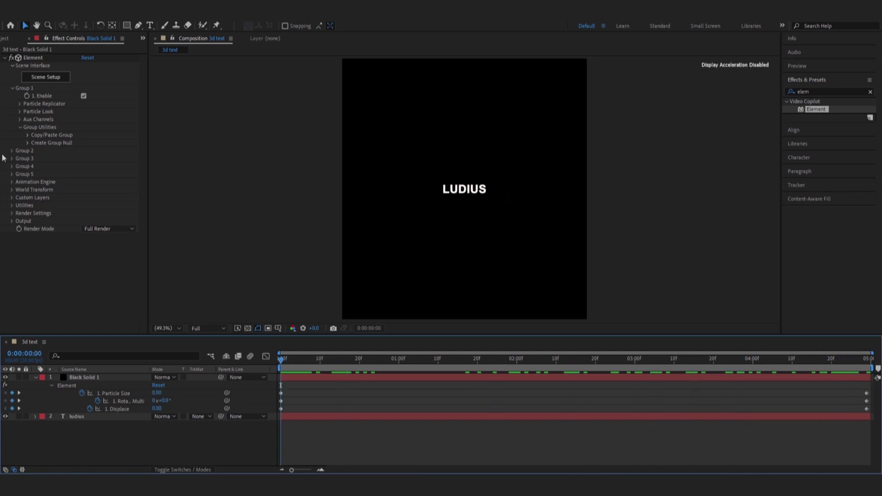
# Enable Element's Animation Engine and set its Animation Type to Radial.
pyautogui.click(14, 90)
pyautogui.click(13, 87)
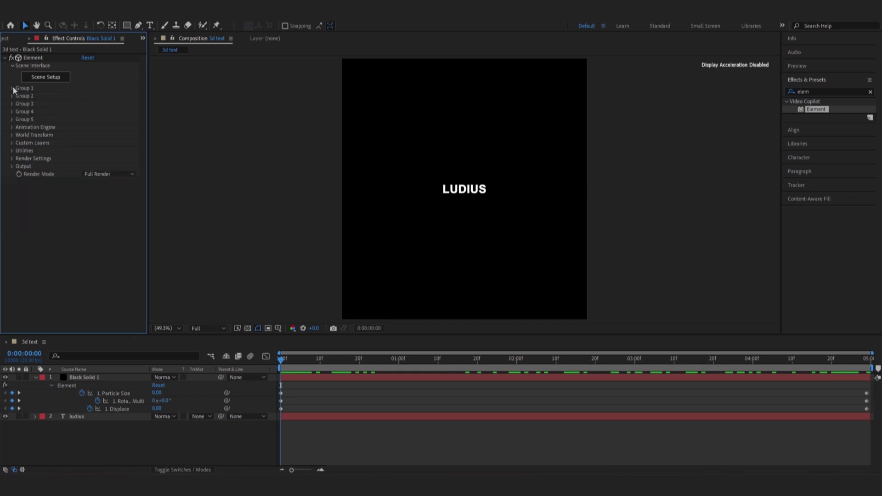
pyautogui.click(13, 127)
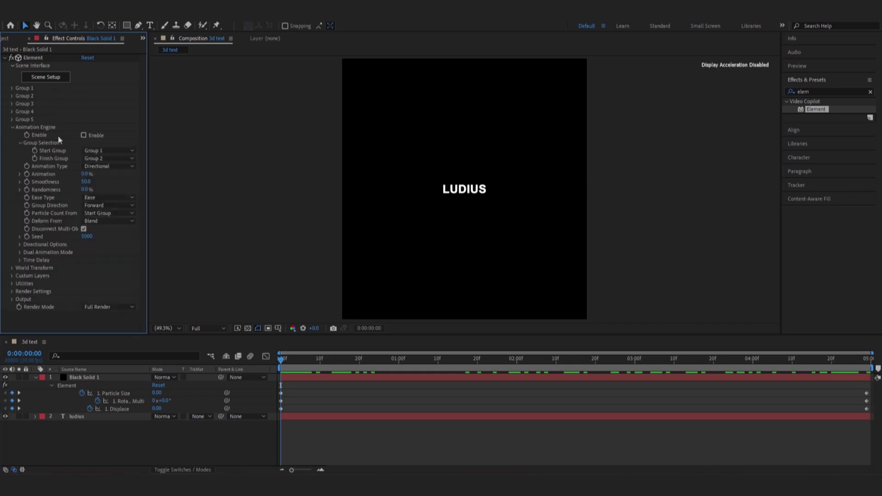
pyautogui.click(84, 136)
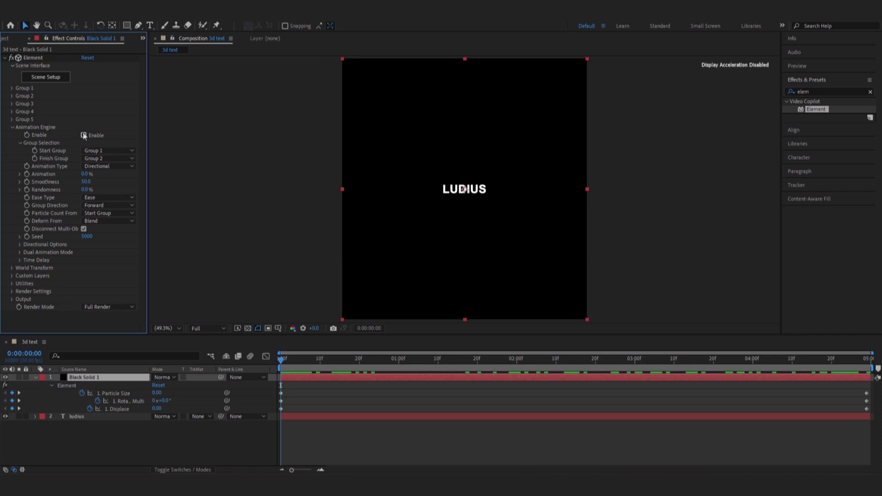
pyautogui.click(104, 166)
pyautogui.click(97, 196)
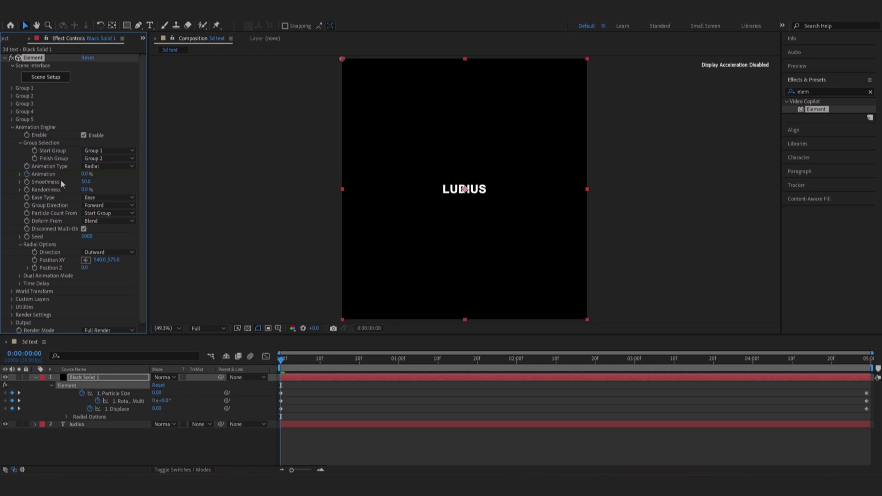
# Keyframe the Animation Engine's Animation value from 100% at the first frame to 0% at 0:00:04:29.
pyautogui.moveTo(86, 177); pyautogui.dragTo(222, 176)
pyautogui.click(872, 360)
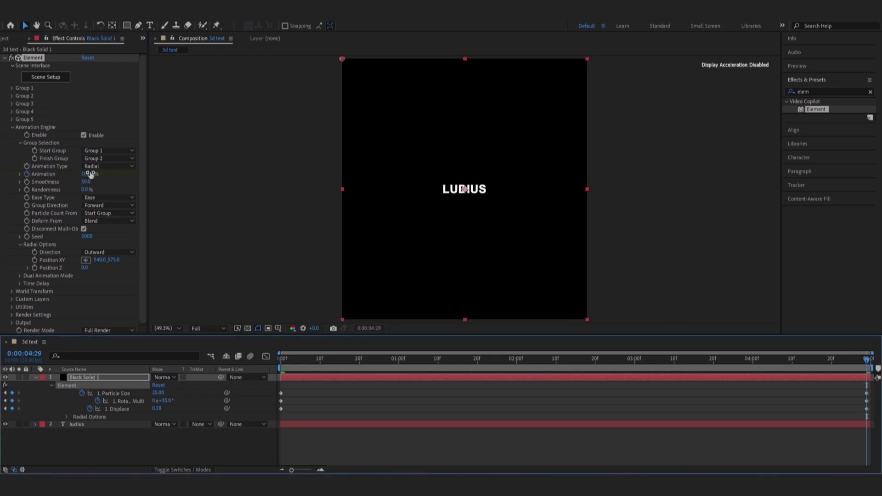
pyautogui.moveTo(86, 176); pyautogui.dragTo(20, 181)
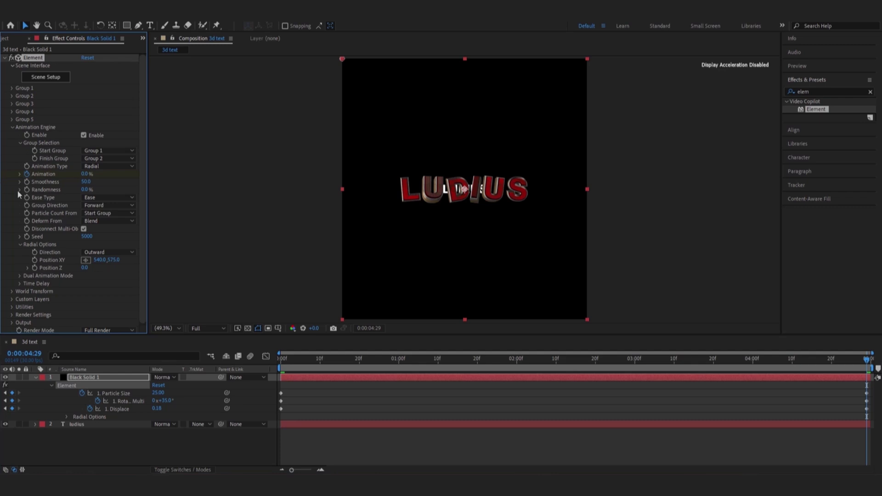
pyautogui.click(12, 127)
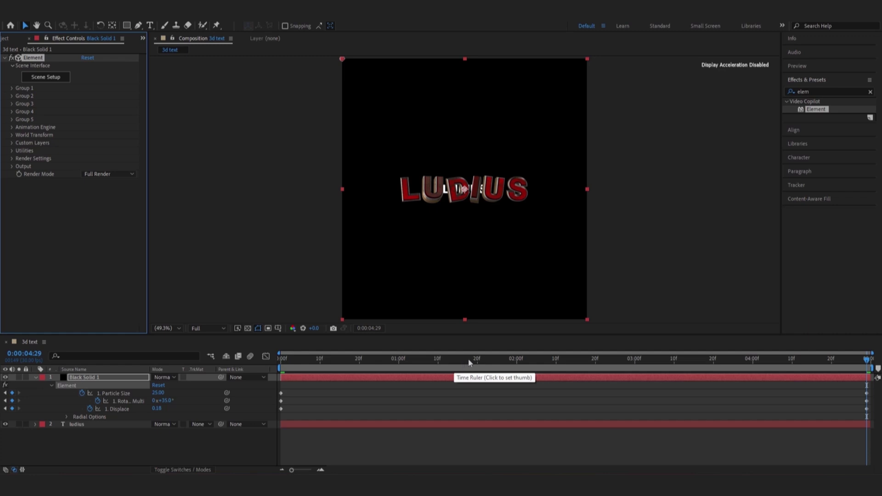
# Hide the ludius text layer and reveal all keyframed properties of Black Solid 1.
pyautogui.click(508, 359)
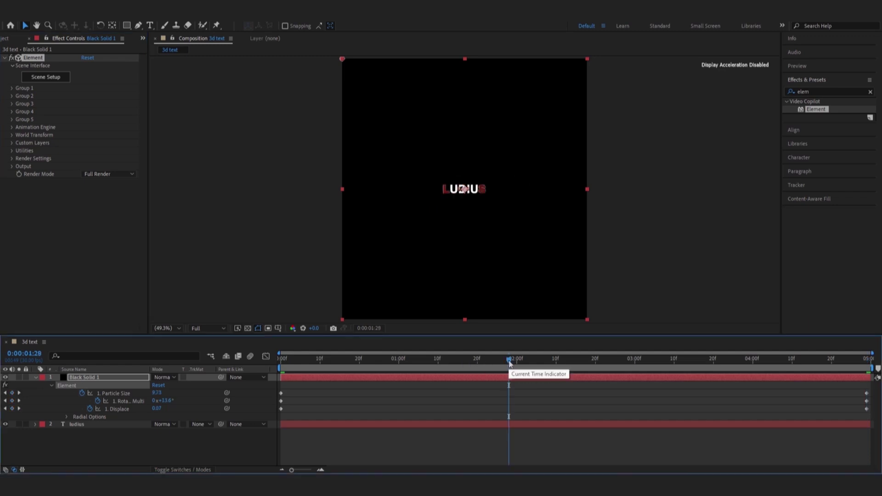
pyautogui.click(6, 423)
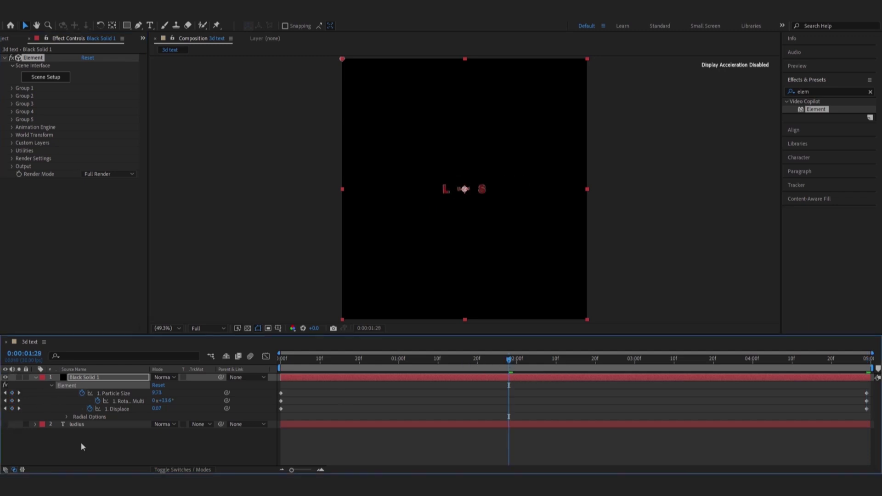
pyautogui.press('u')
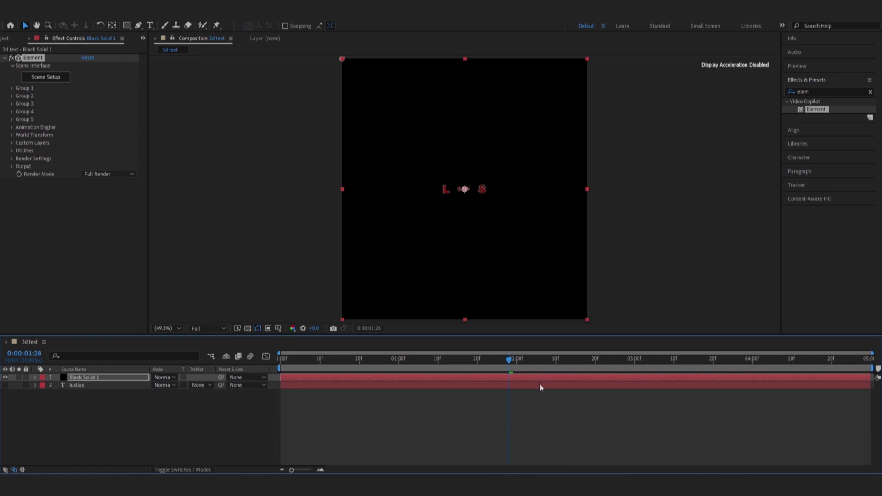
pyautogui.press('u')
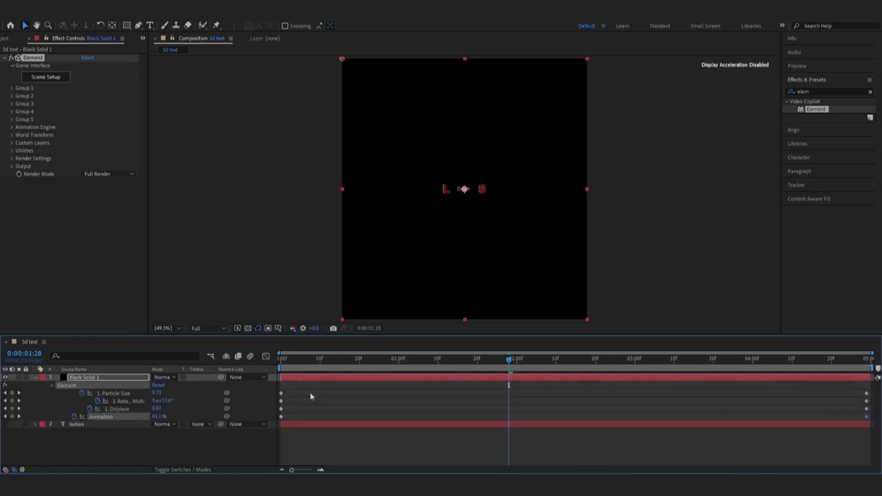
# Ease the start and end keyframes of Particle Size, multi-object Rotation, Displace and Animation.
pyautogui.moveTo(857, 392); pyautogui.dragTo(877, 427)
pyautogui.moveTo(306, 393); pyautogui.dragTo(278, 428)
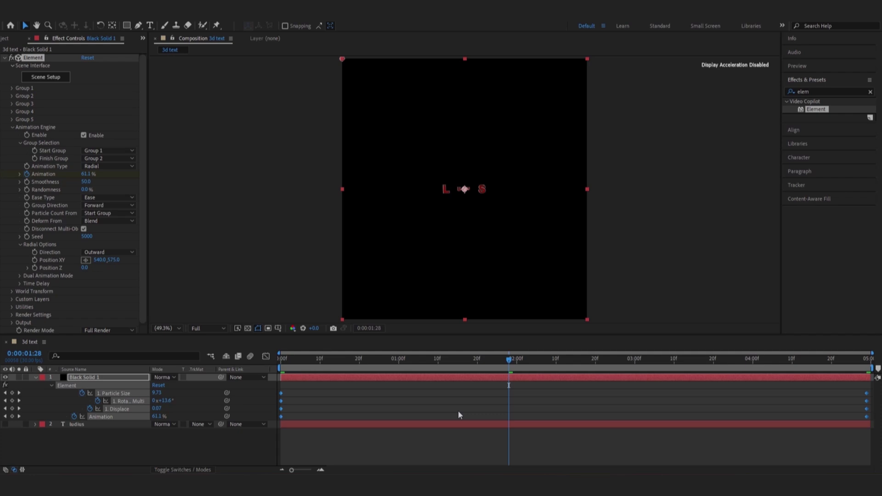
pyautogui.click(508, 384)
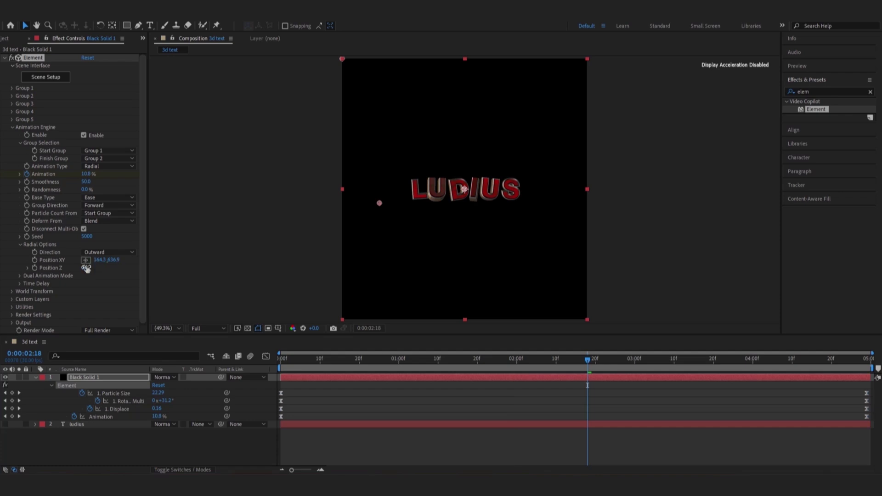
# Place the Radial Options Position XY point just left of the text at about 239.3, 620.6 and preview the animation.
pyautogui.click(86, 260)
pyautogui.click(396, 201)
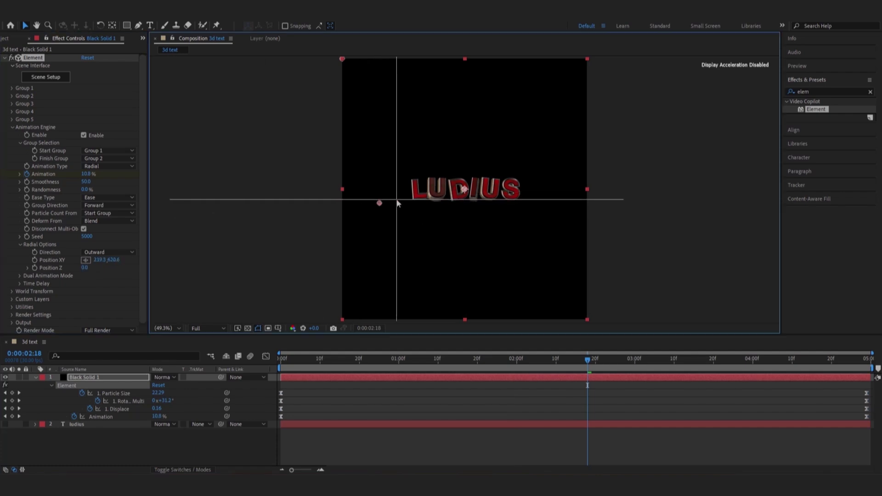
pyautogui.click(589, 364)
pyautogui.press('space')
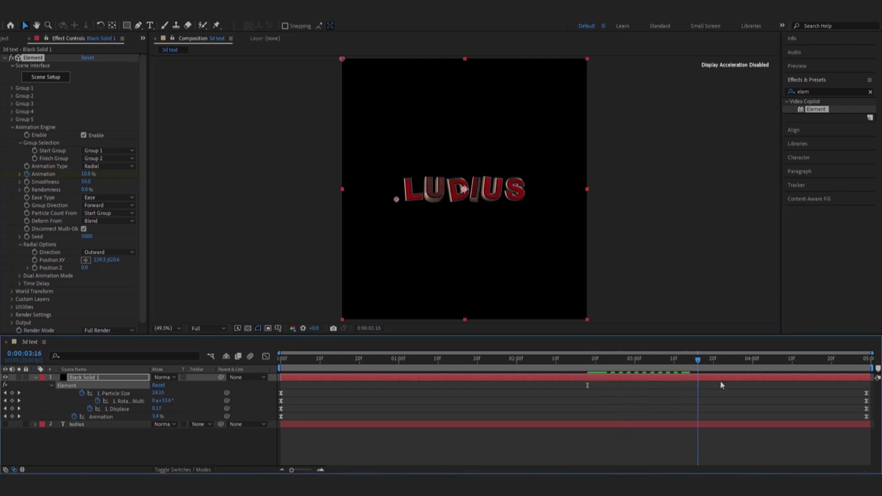
pyautogui.moveTo(827, 359); pyautogui.dragTo(282, 402)
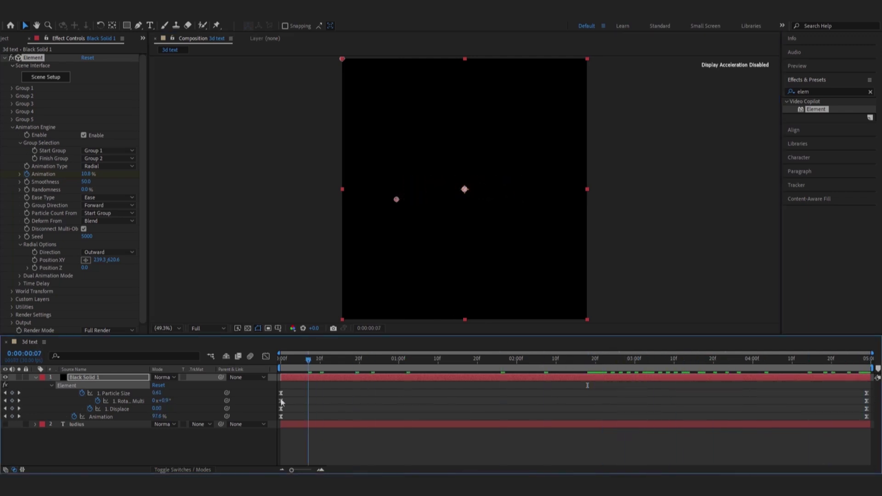
pyautogui.press('space')
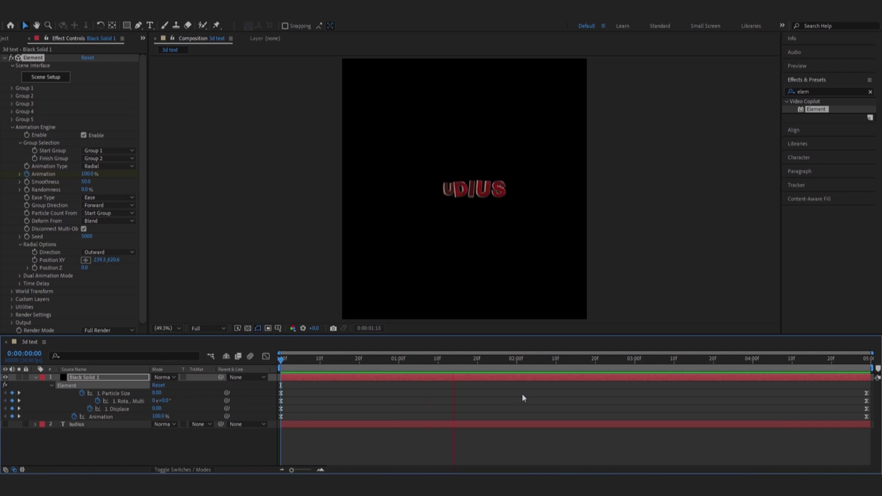
pyautogui.moveTo(611, 370); pyautogui.dragTo(591, 373)
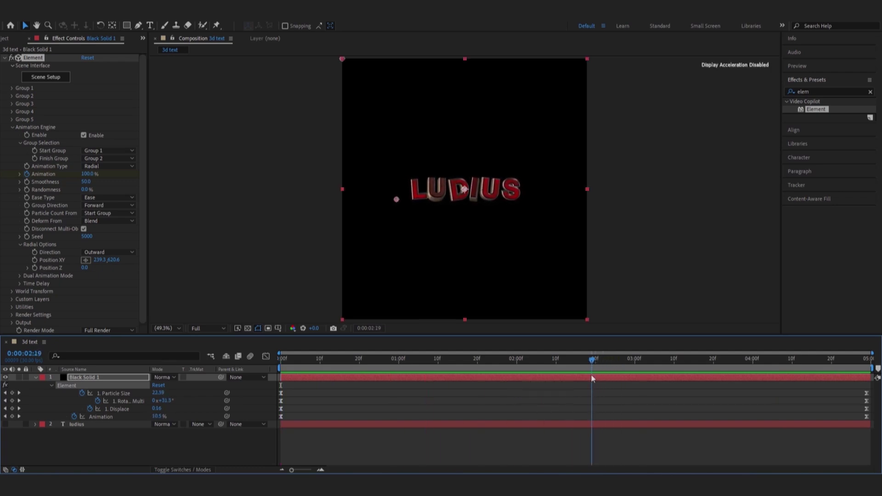
# Keyframe Black Solid 1's Opacity from 100% at 0:00:03:20 to 0% at 0:00:04:29 and preview the fade-out.
pyautogui.moveTo(725, 360); pyautogui.dragTo(715, 374)
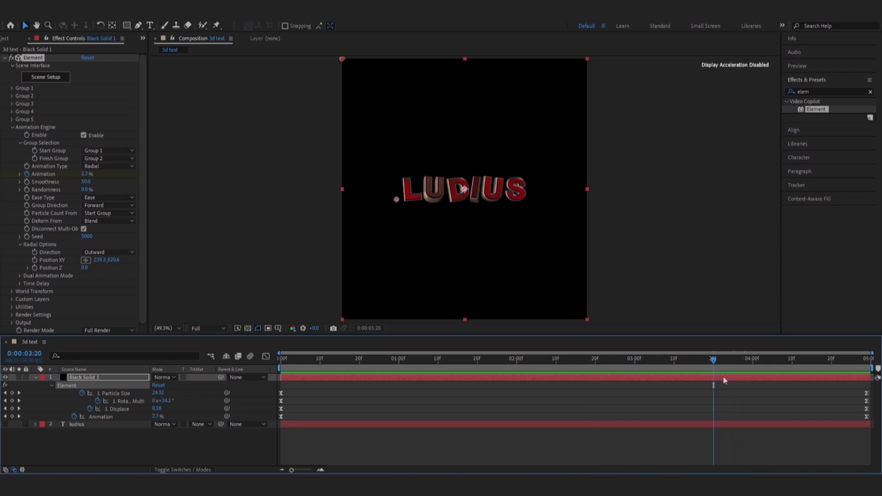
pyautogui.press('t')
pyautogui.click(58, 385)
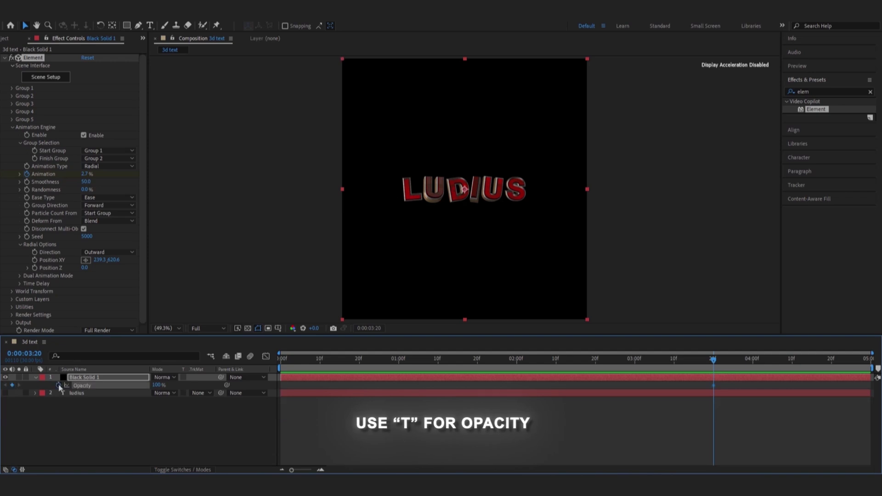
pyautogui.press('End')
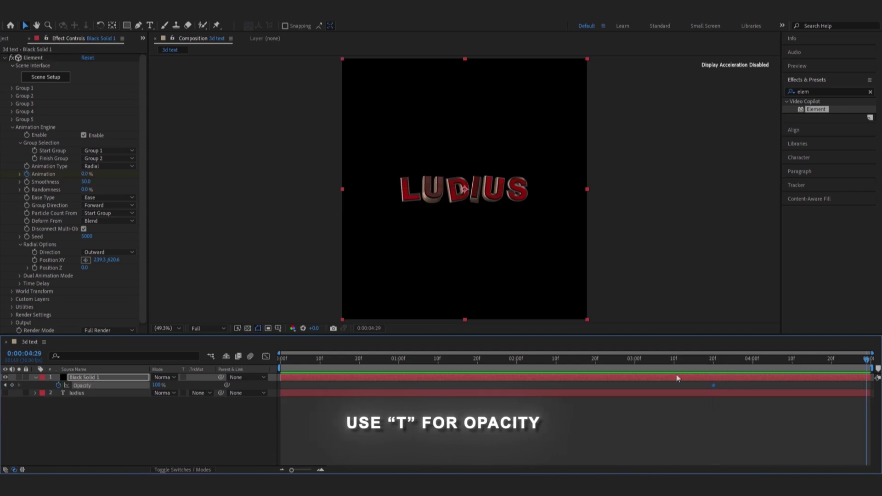
pyautogui.click(157, 385)
pyautogui.write('0')
pyautogui.press('Return')
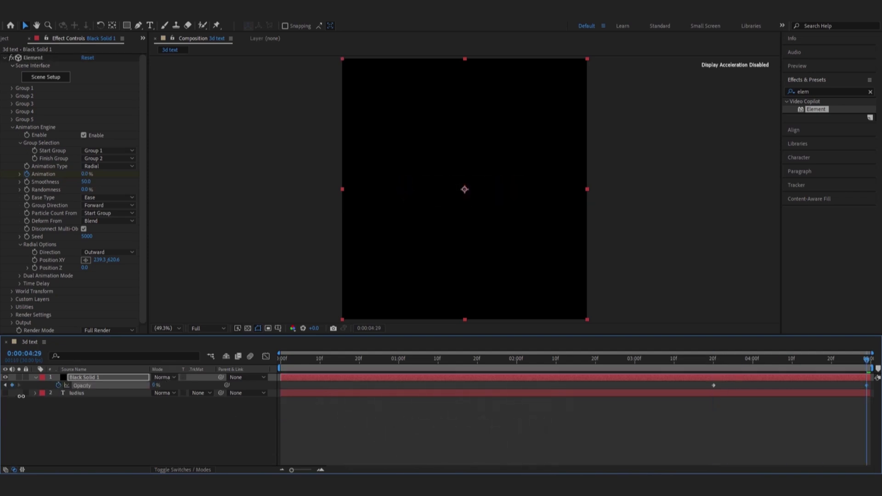
pyautogui.moveTo(790, 360); pyautogui.dragTo(569, 380)
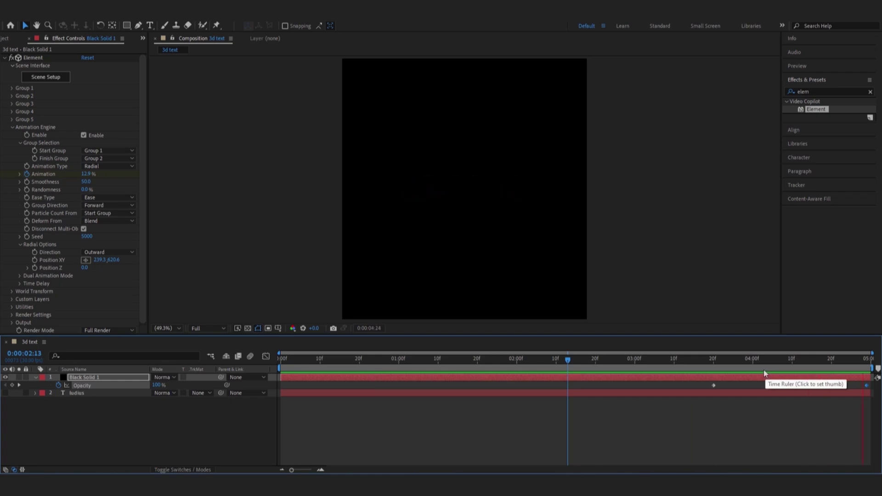
# Move the current time to 0:00:02:22, where the text is visible, and collapse Black Solid 1's properties.
pyautogui.click(729, 370)
pyautogui.moveTo(712, 372); pyautogui.dragTo(599, 414)
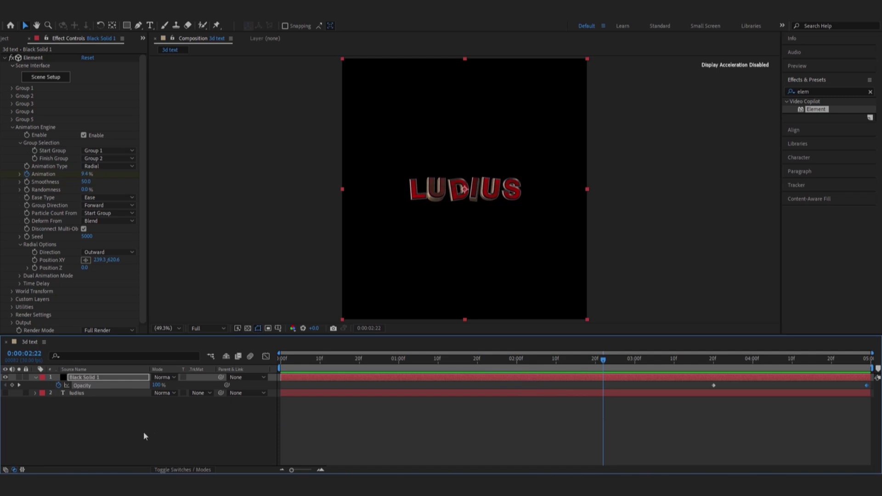
pyautogui.click(36, 378)
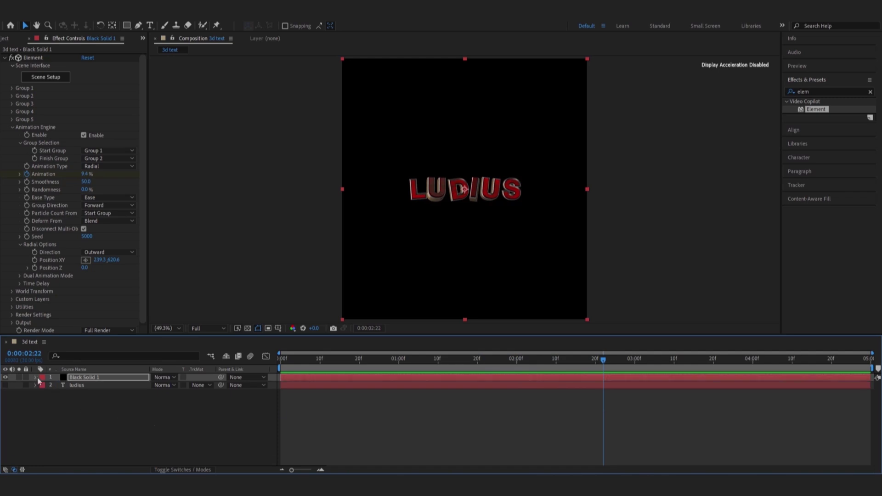
# Find the Deep Glow effect, apply it to Black Solid 1, and inspect the glow on the text up close.
pyautogui.click(820, 92)
pyautogui.write('de')
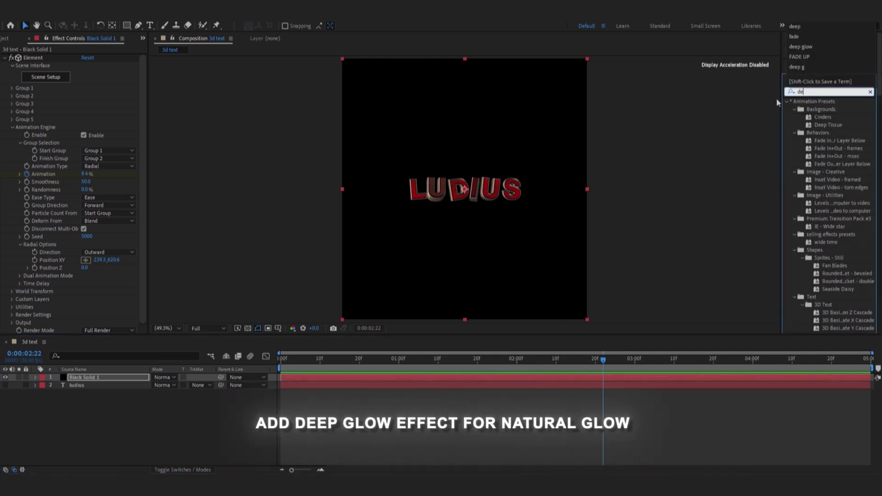
pyautogui.write('e')
pyautogui.moveTo(823, 131); pyautogui.dragTo(635, 376)
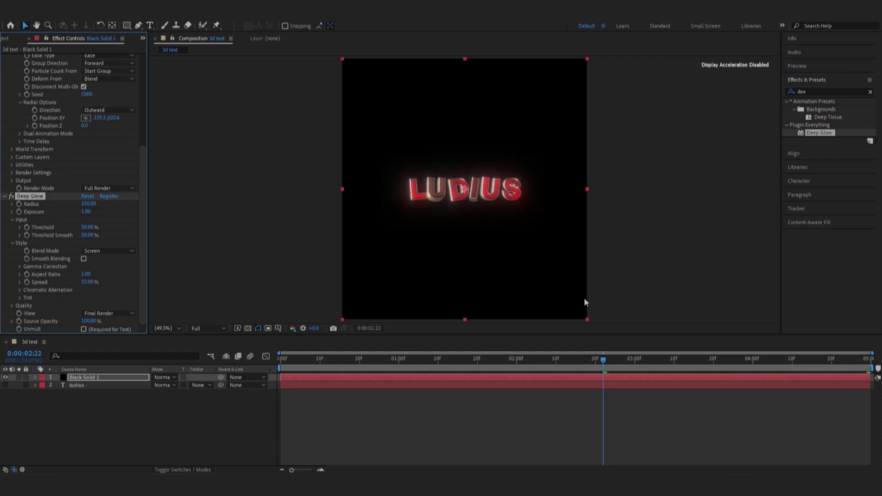
pyautogui.scroll(4, 507, 206)
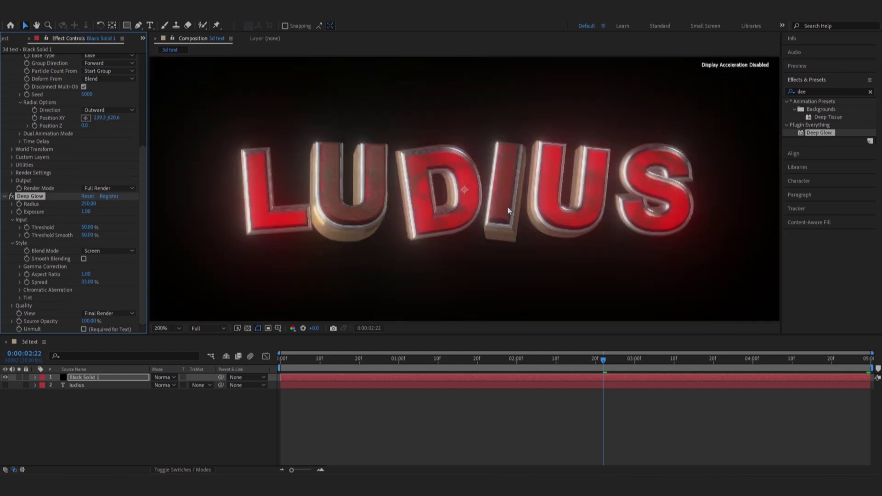
pyautogui.scroll(-4, 507, 205)
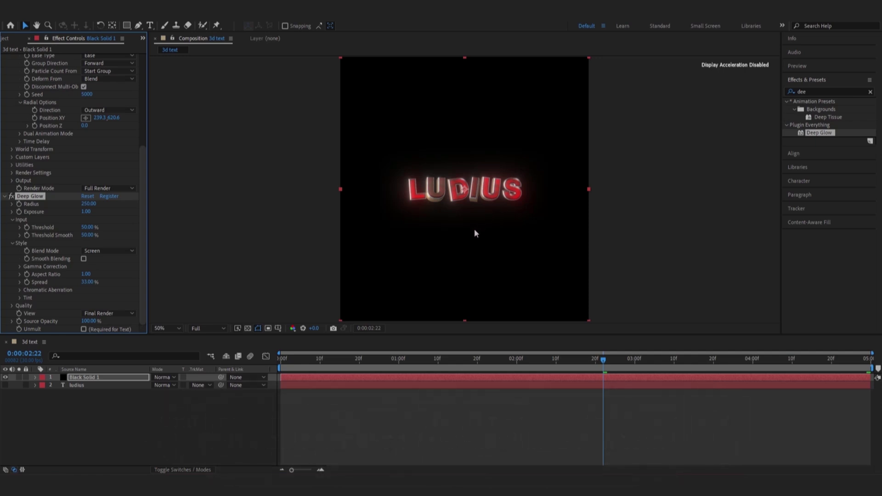
# Enable Unmult in Black Solid 1's Deep Glow effect and preview the animation from 0:00:00:00.
pyautogui.click(264, 258)
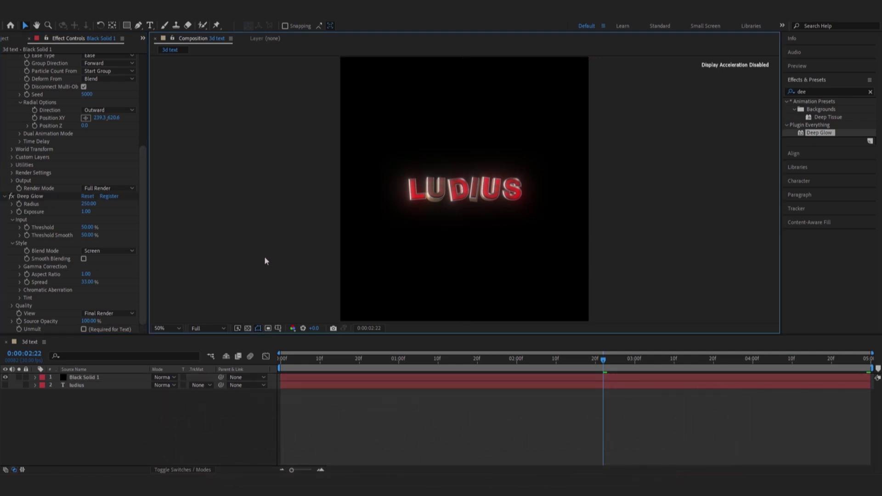
pyautogui.click(84, 329)
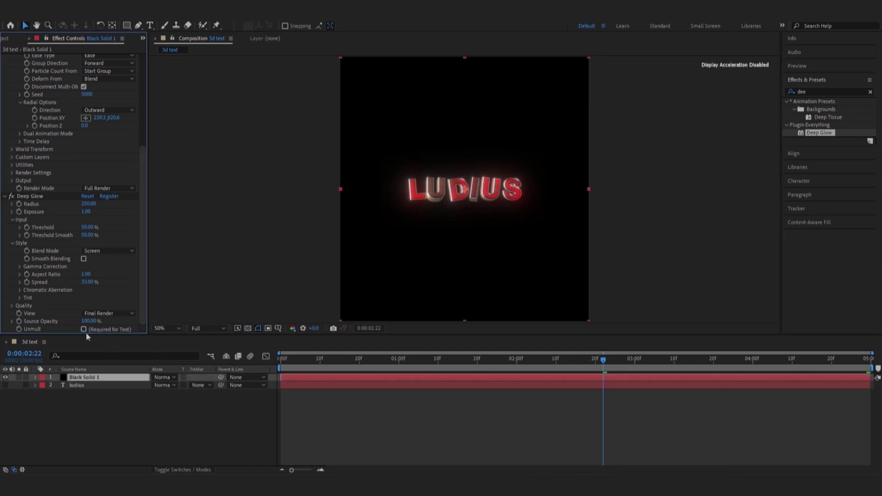
pyautogui.click(84, 329)
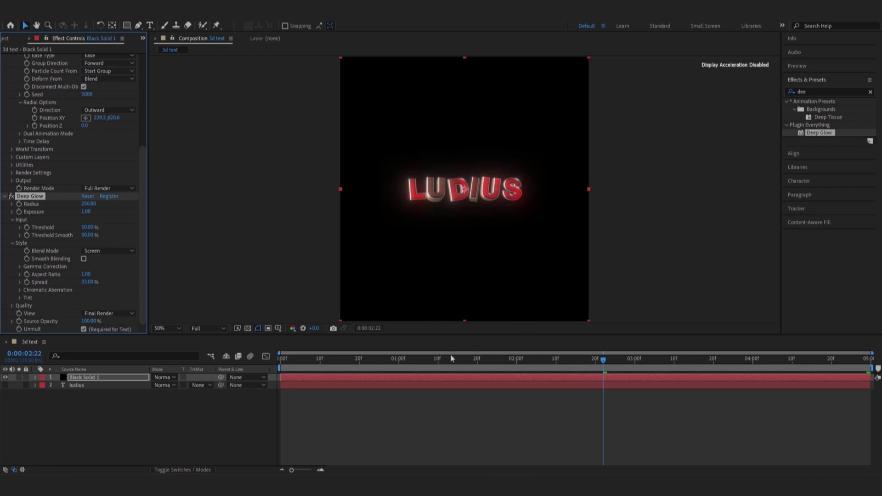
pyautogui.moveTo(374, 366); pyautogui.dragTo(264, 380)
pyautogui.press('space')
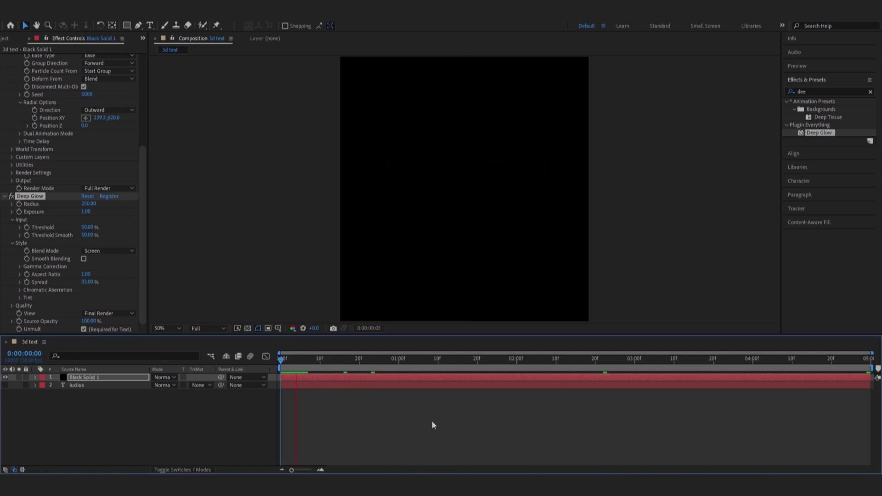